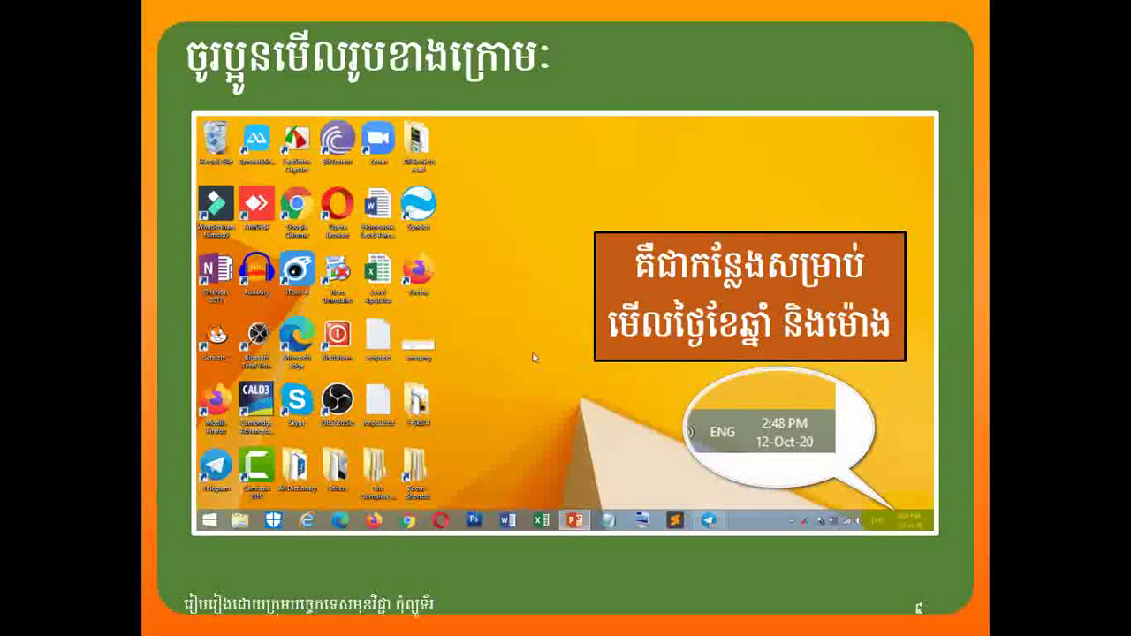
# Advance the slide show to the first instruction for changing the computer's time and activate the laser pointer.
pyautogui.press('Right')
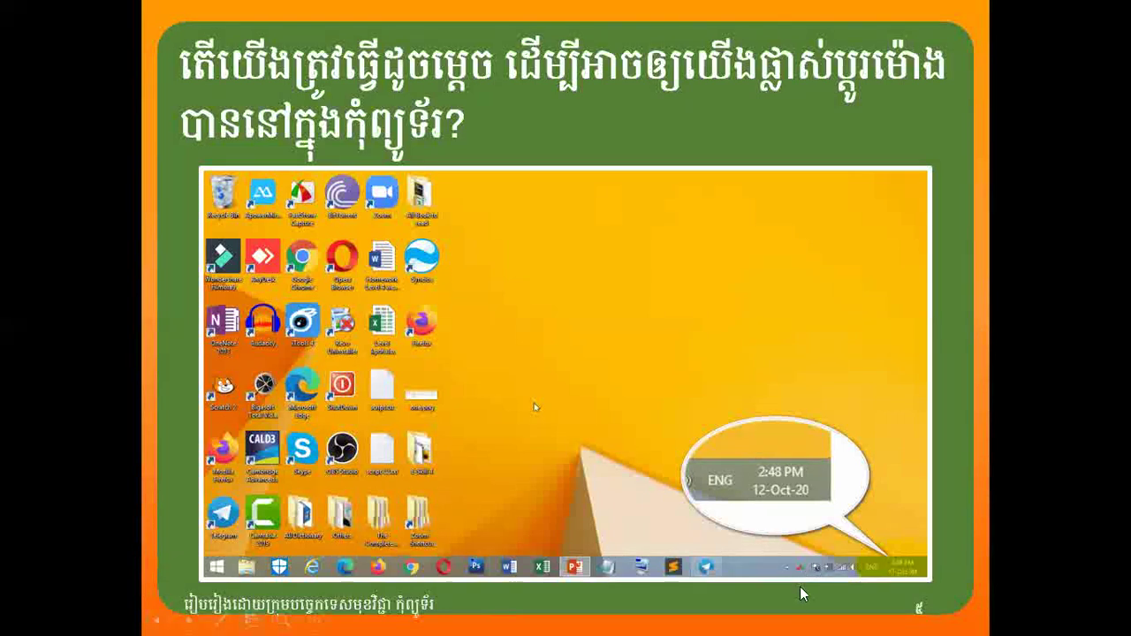
pyautogui.press('Right')
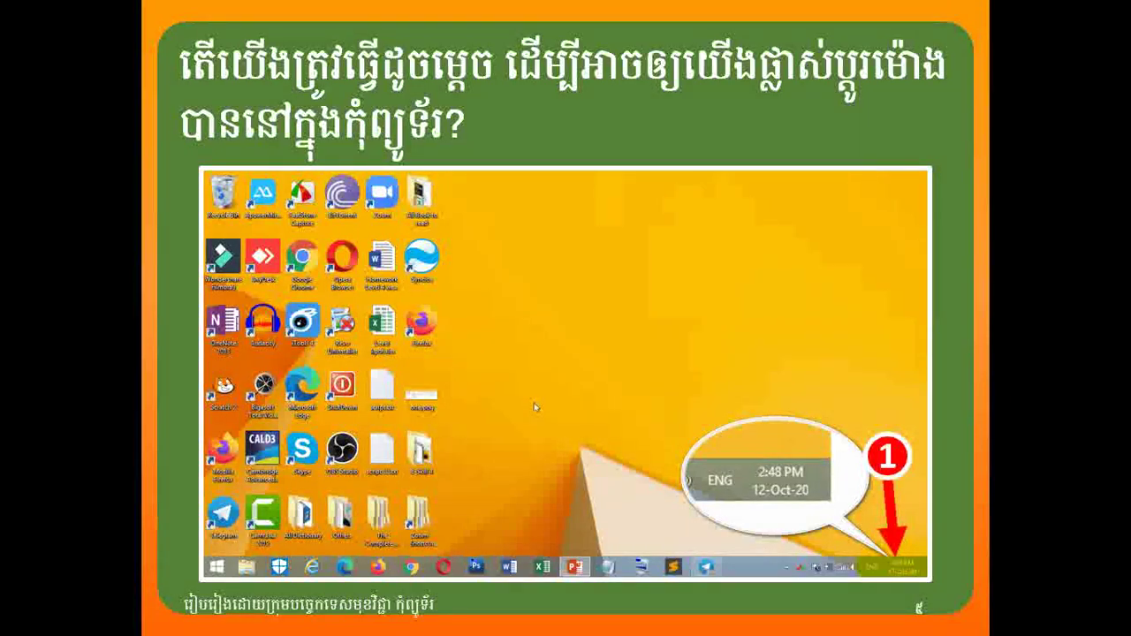
pyautogui.press('Right')
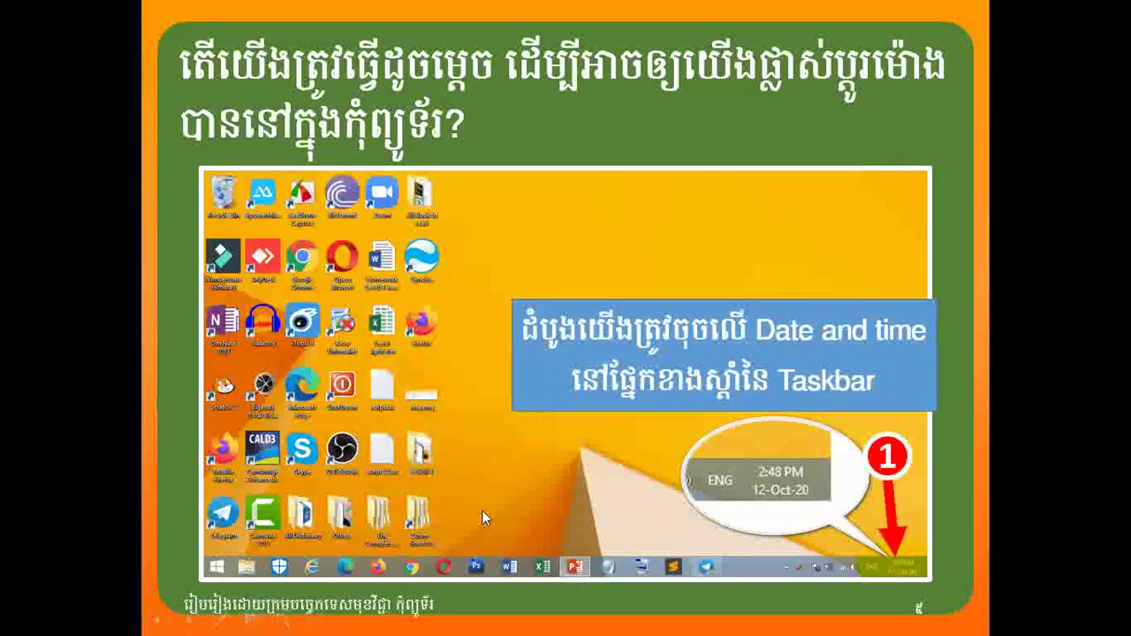
pyautogui.click(220, 620)
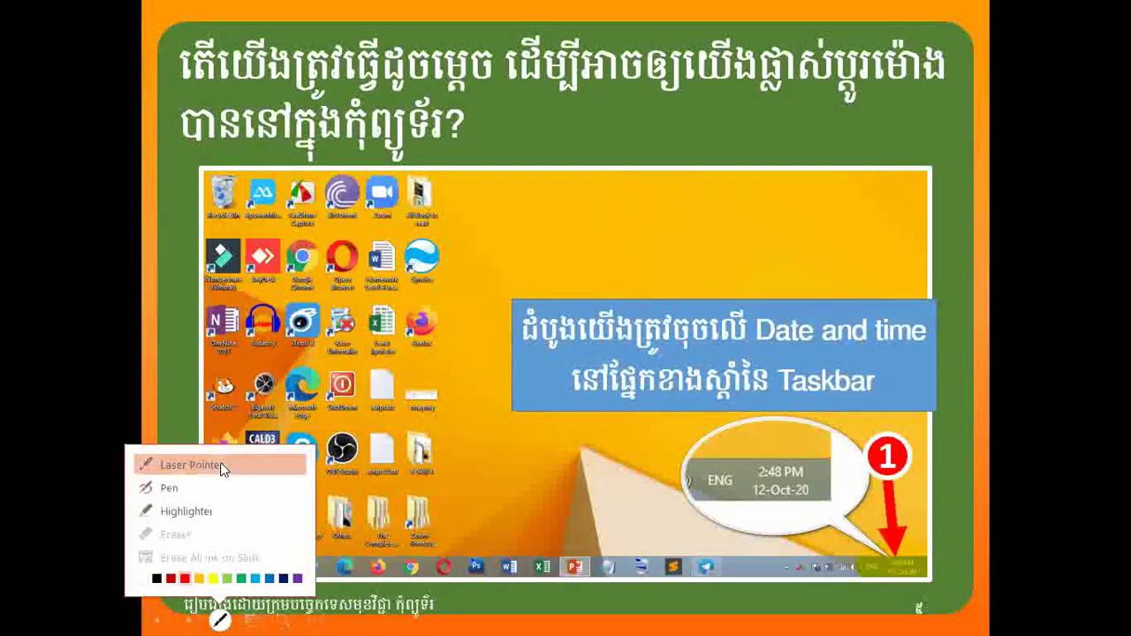
pyautogui.click(190, 465)
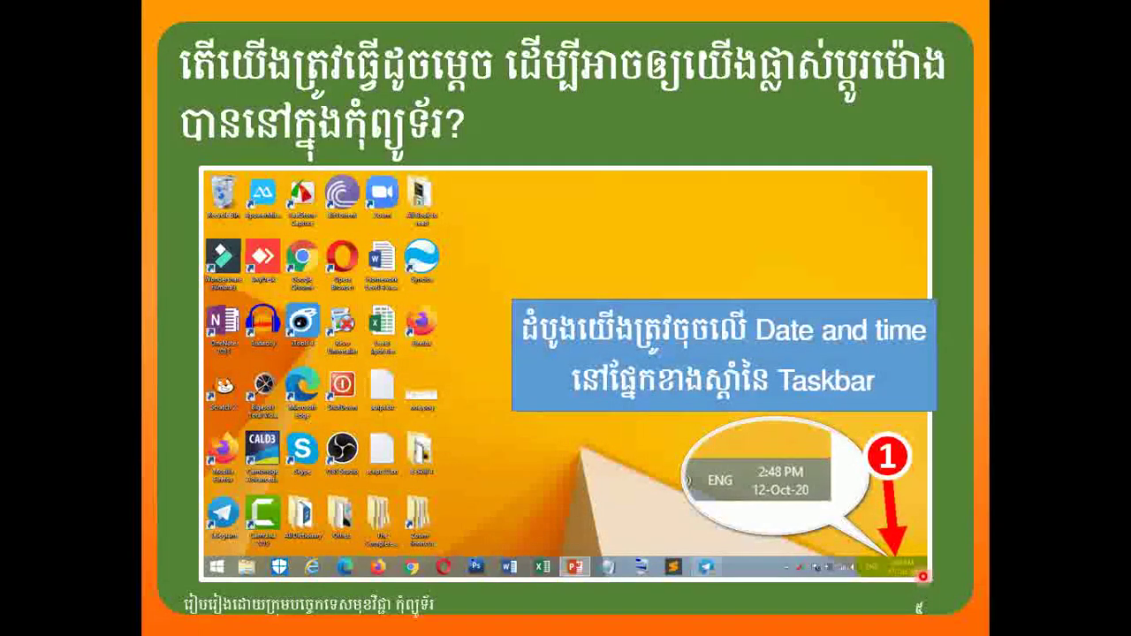
# Present the remaining date and time instructions, through steps 2 to 6, and continue to the slide comparing two desktop pictures.
pyautogui.press('Right')
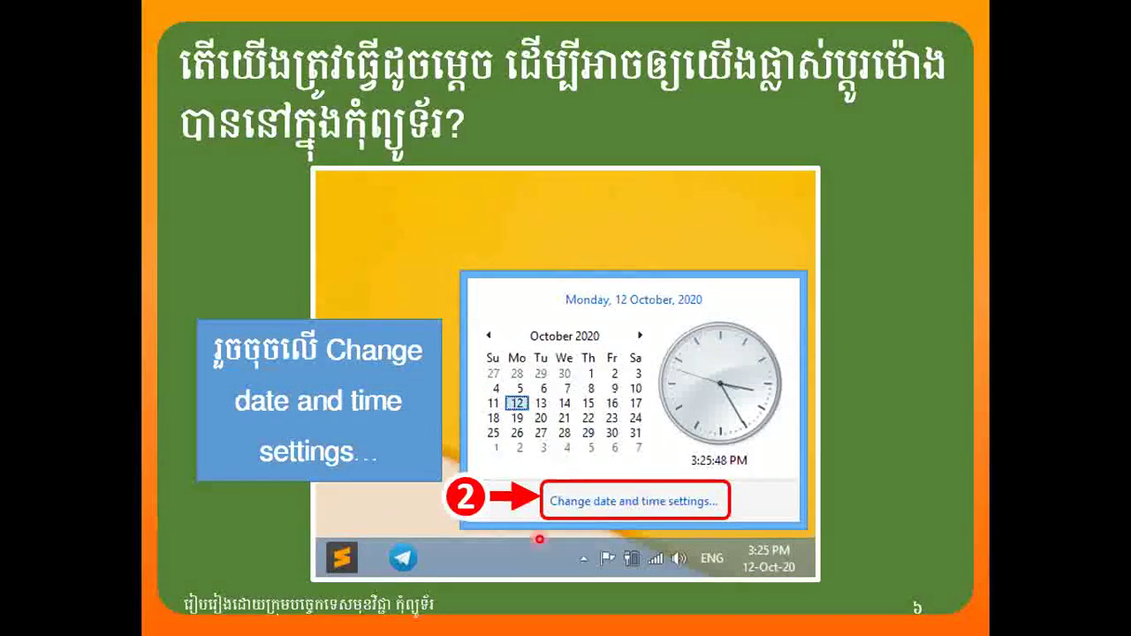
pyautogui.press('Right')
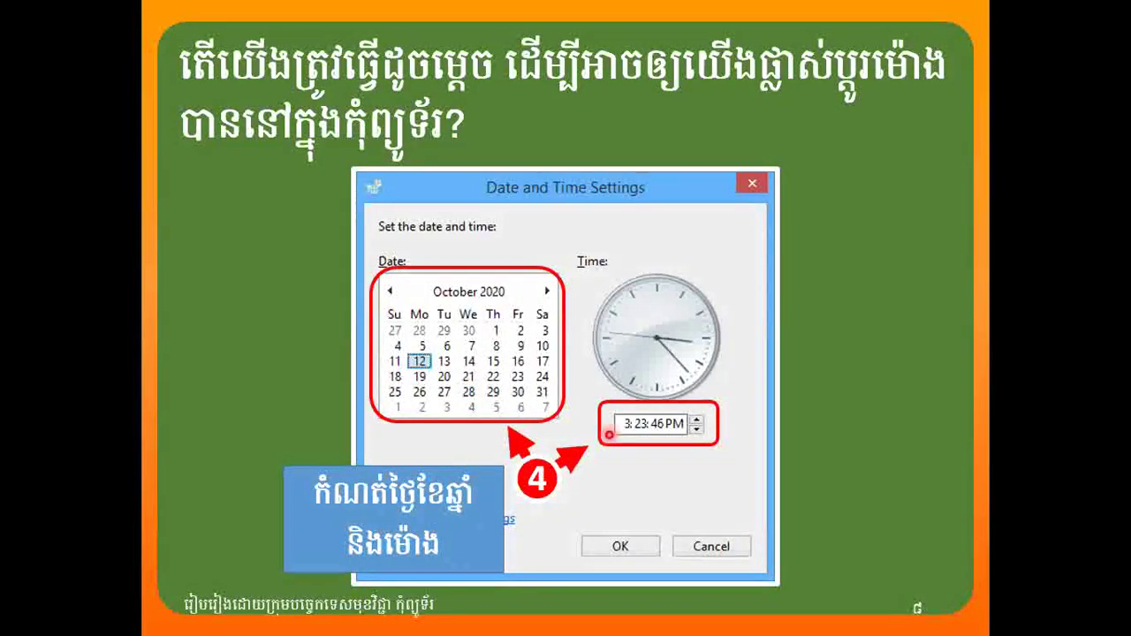
pyautogui.press('Right')
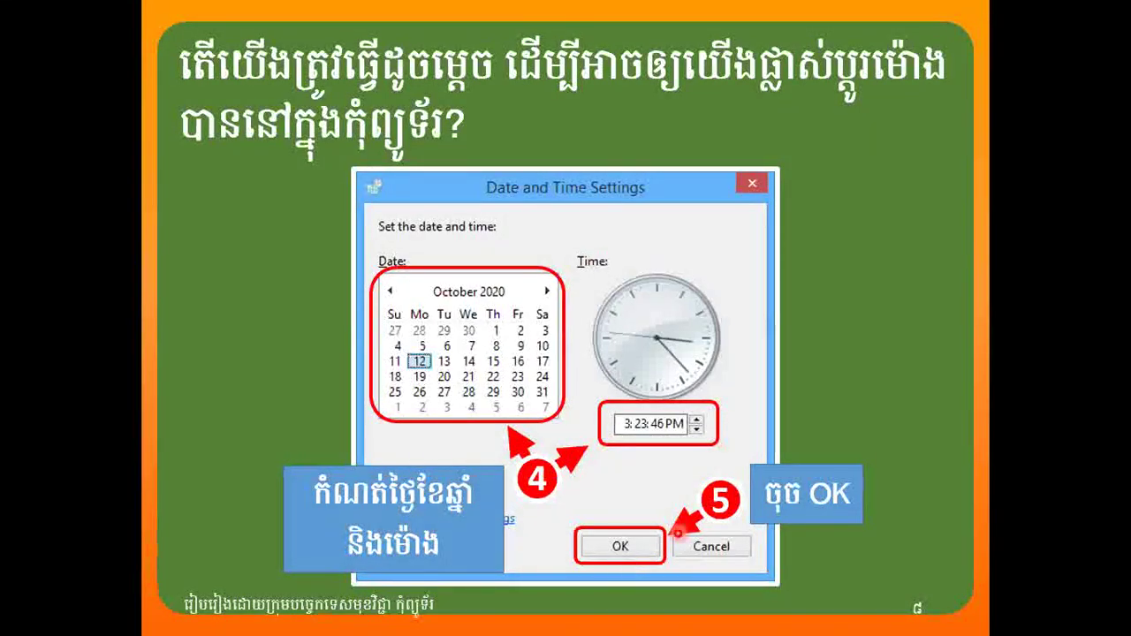
pyautogui.press('Right')
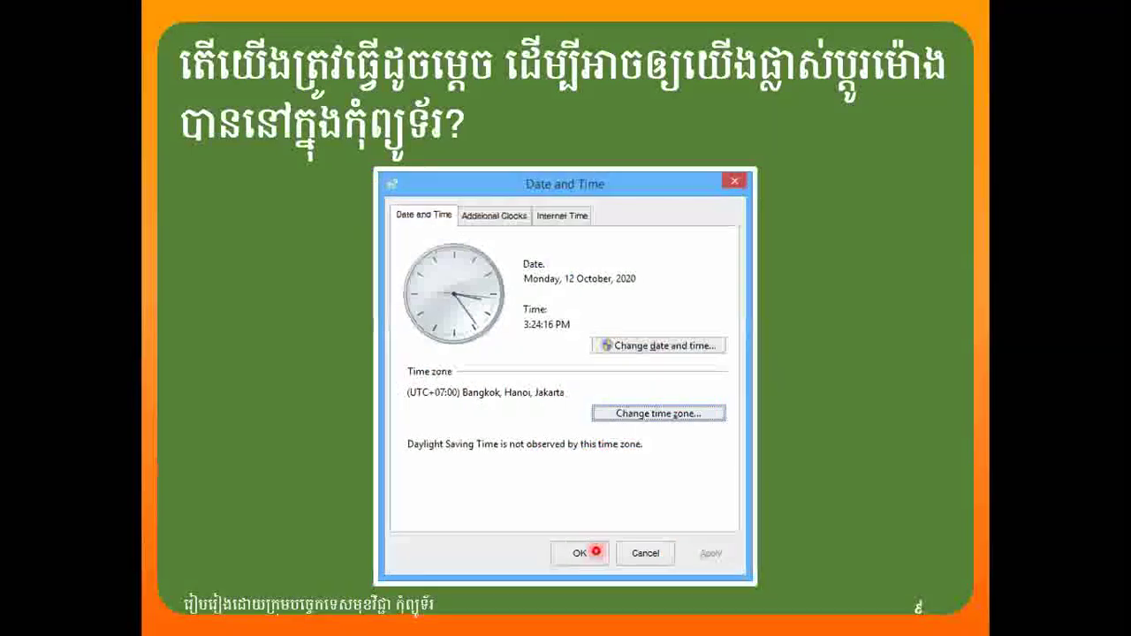
pyautogui.press('Right')
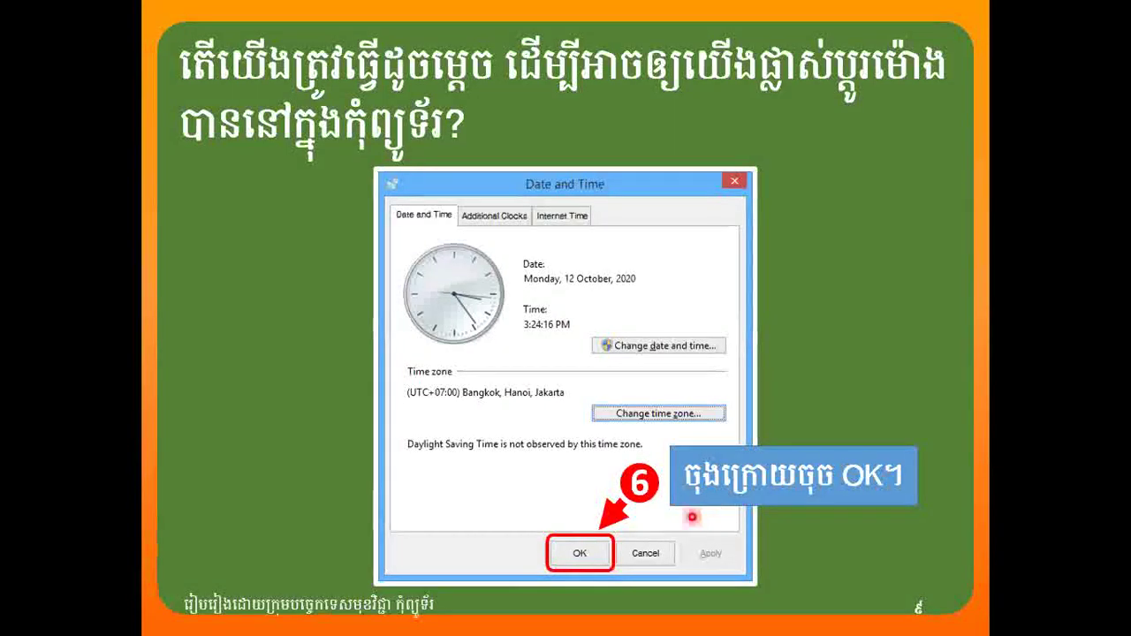
pyautogui.press('Right')
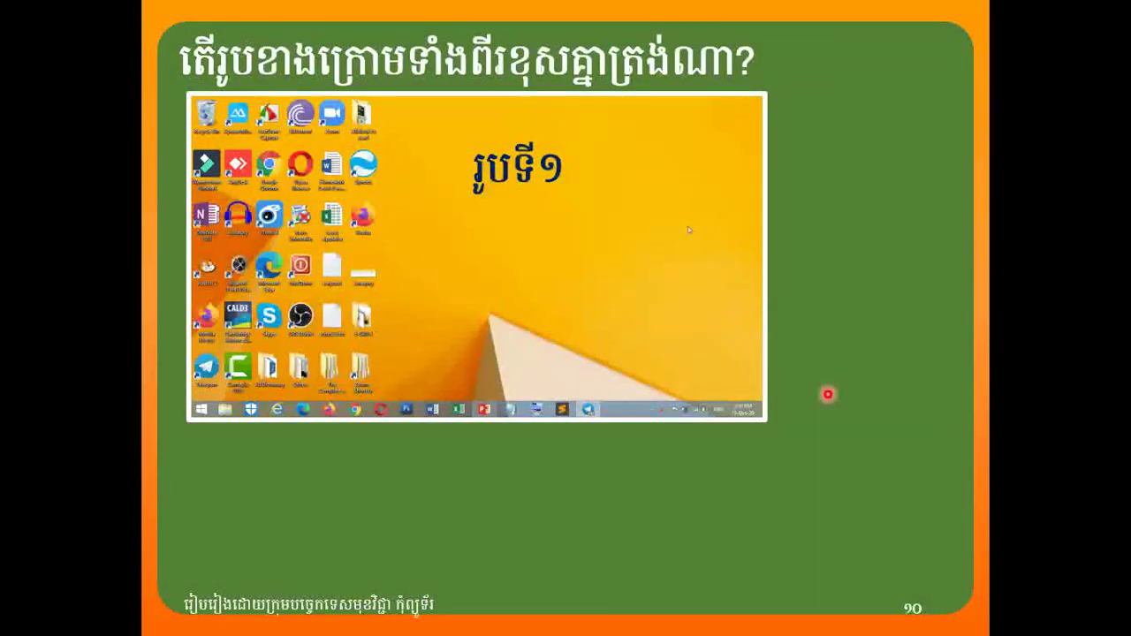
# Turn off the laser pointer, end the slide show and minimize PowerPoint to reach the desktop.
pyautogui.hotkey('ctrl', 'l')
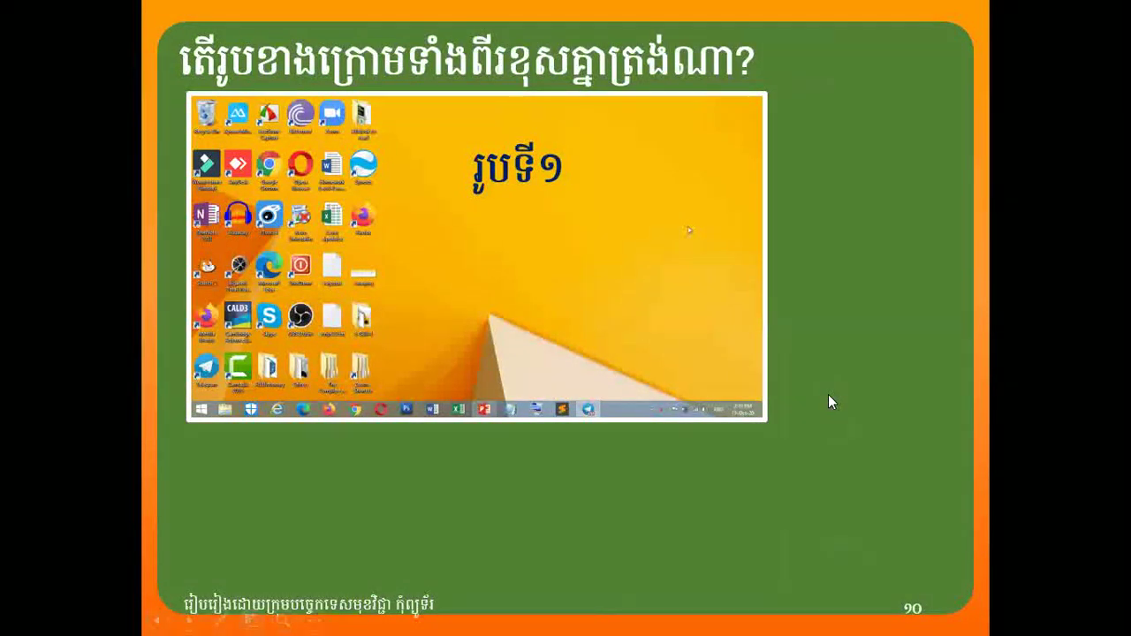
pyautogui.press('Escape')
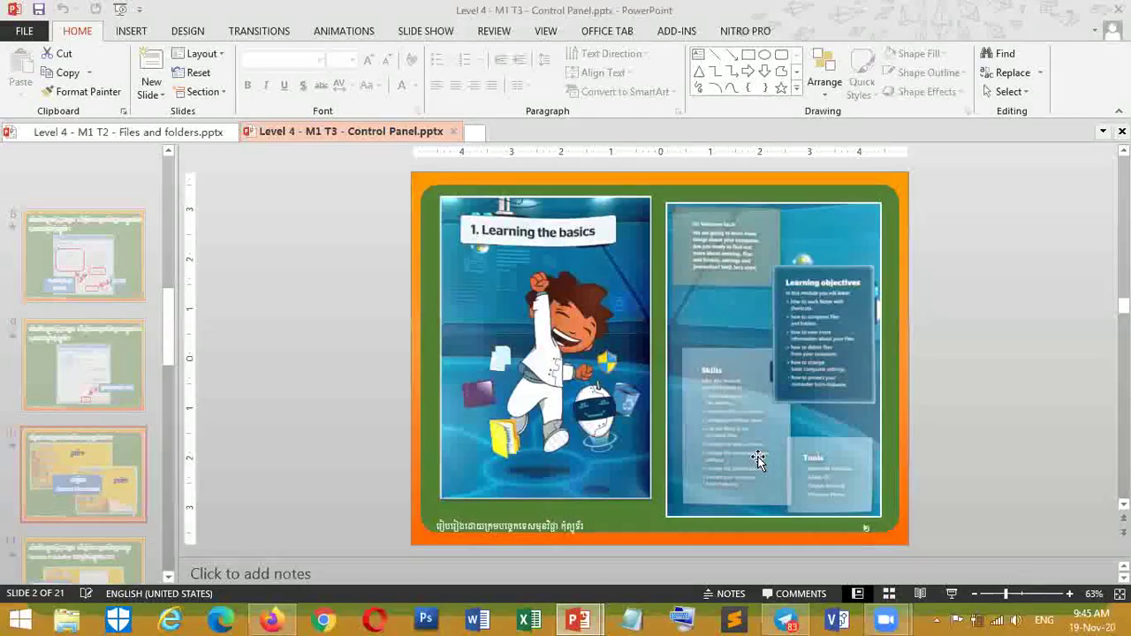
pyautogui.click(1069, 10)
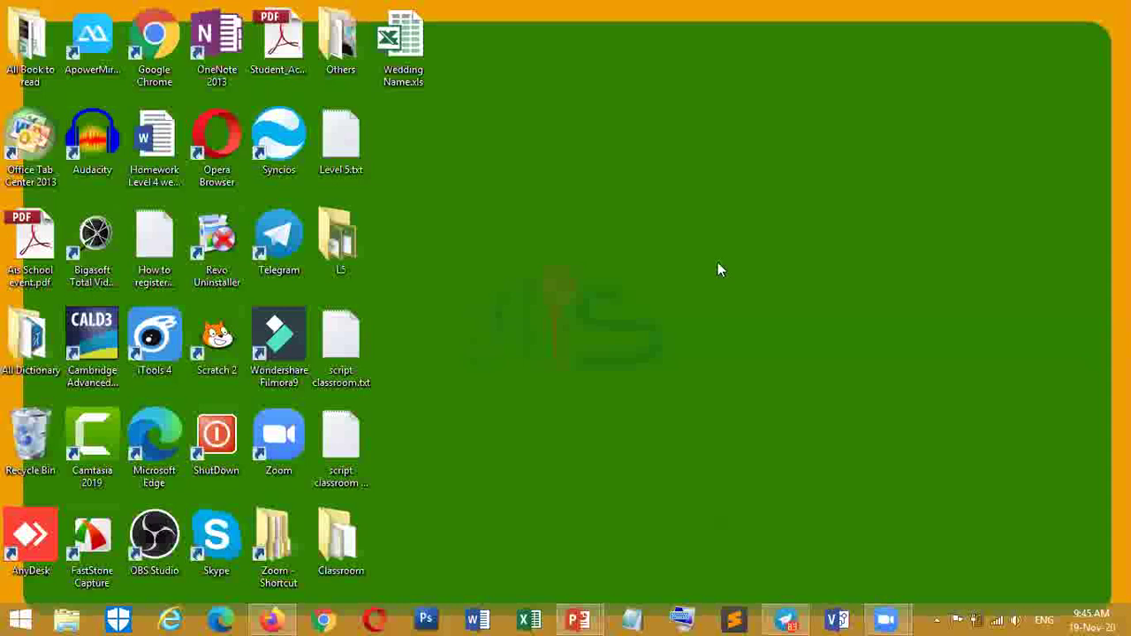
# Open the Date and Time window from the taskbar clock, move it toward mid-screen and open its date and time settings.
pyautogui.click(1096, 618)
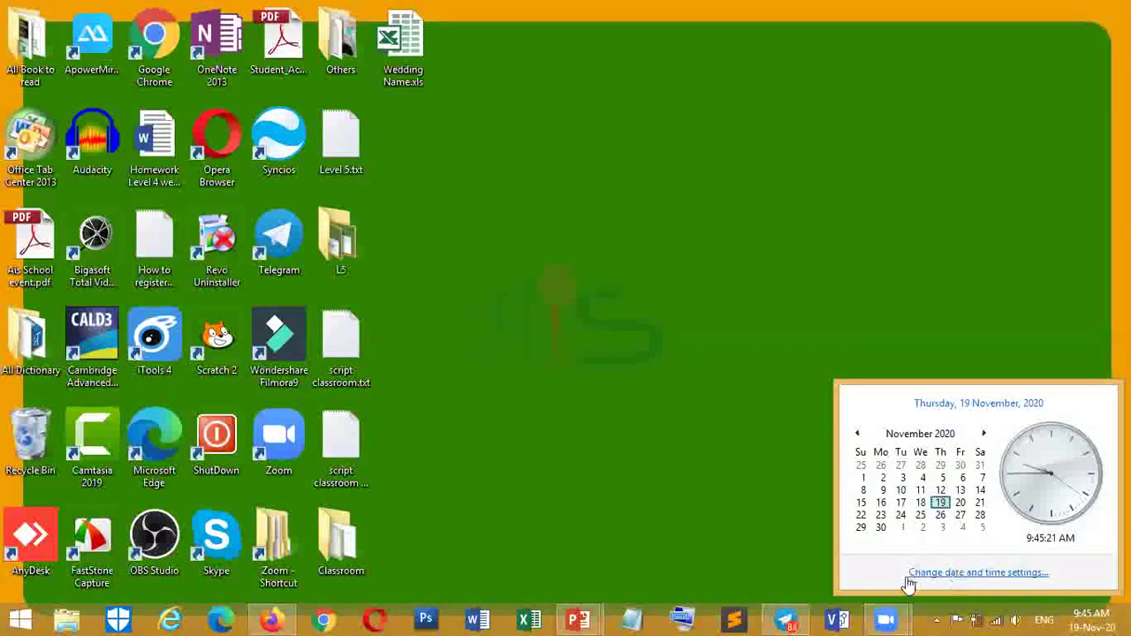
pyautogui.click(1008, 574)
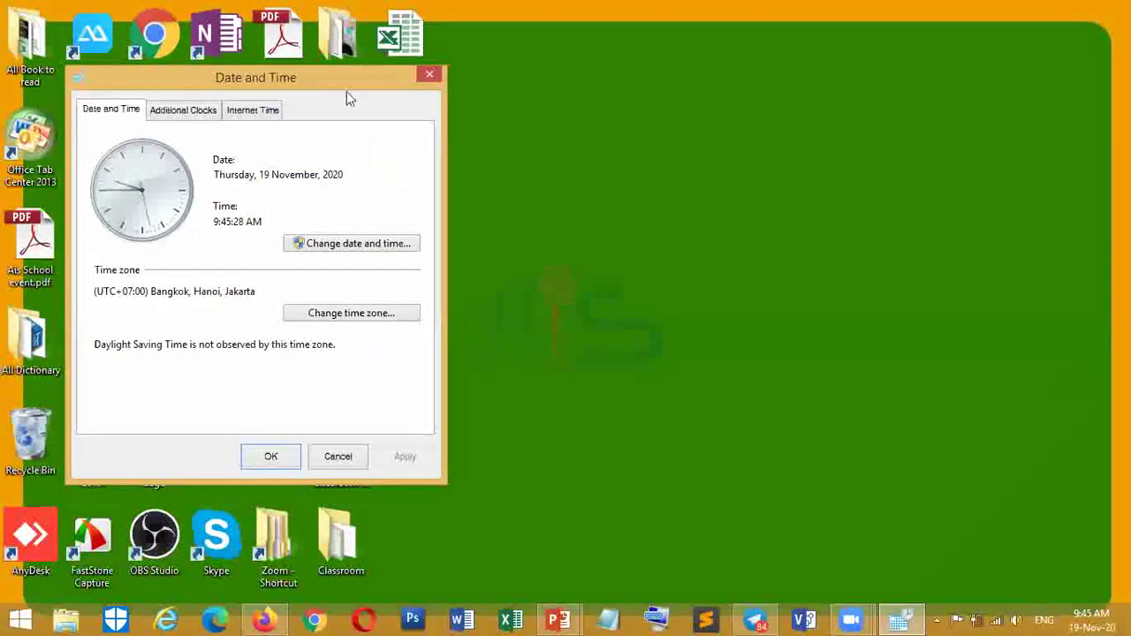
pyautogui.moveTo(346, 91); pyautogui.dragTo(541, 130)
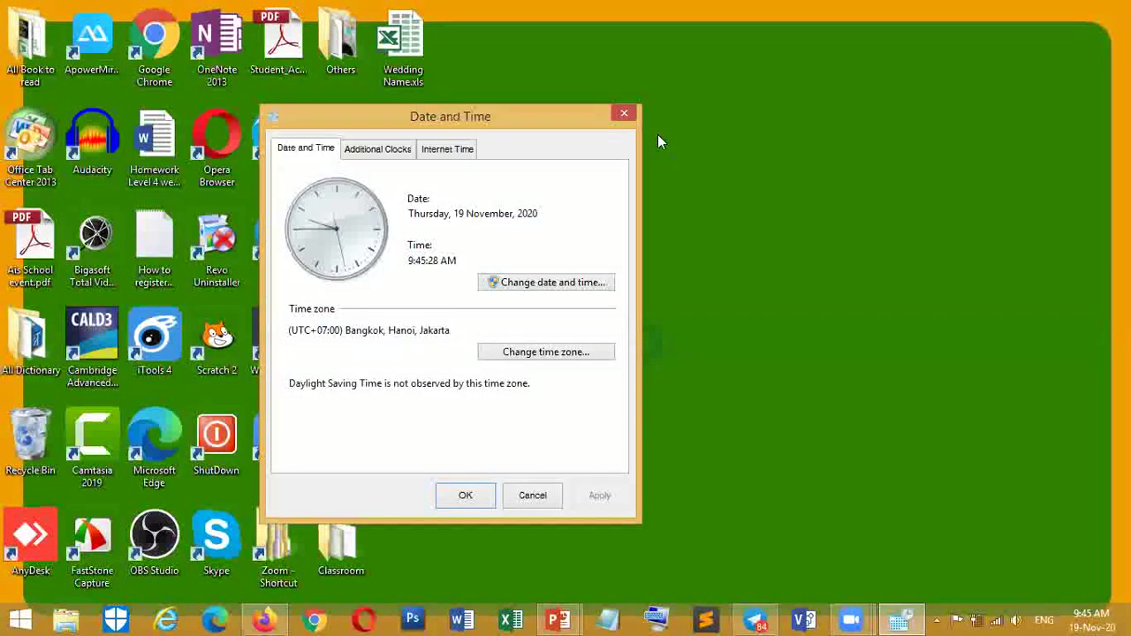
pyautogui.moveTo(530, 116); pyautogui.dragTo(671, 98)
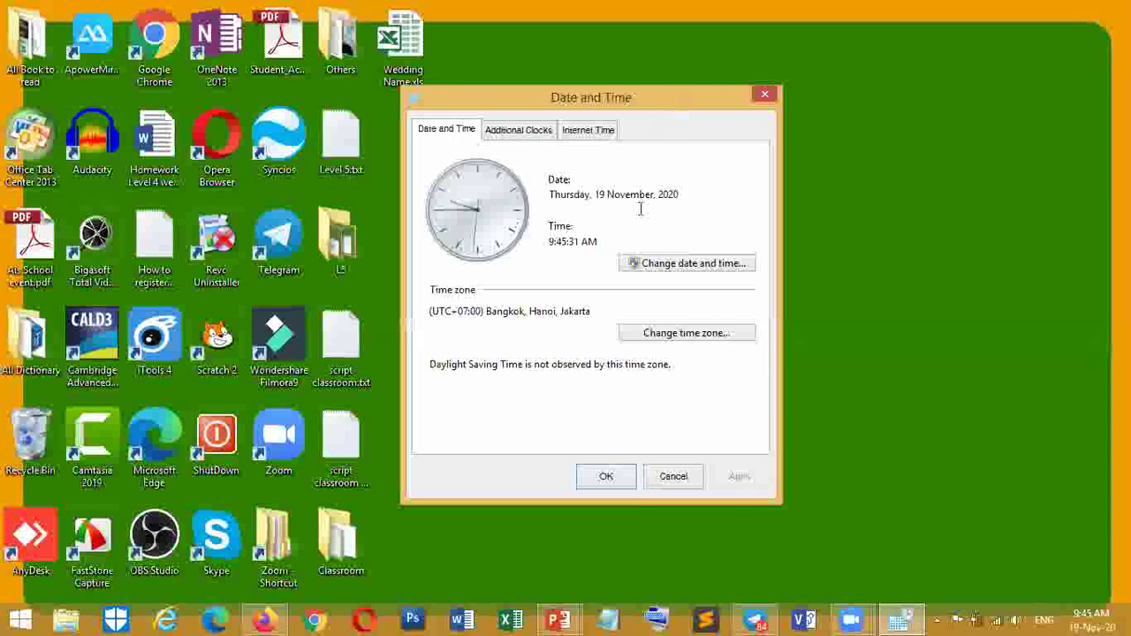
pyautogui.click(683, 264)
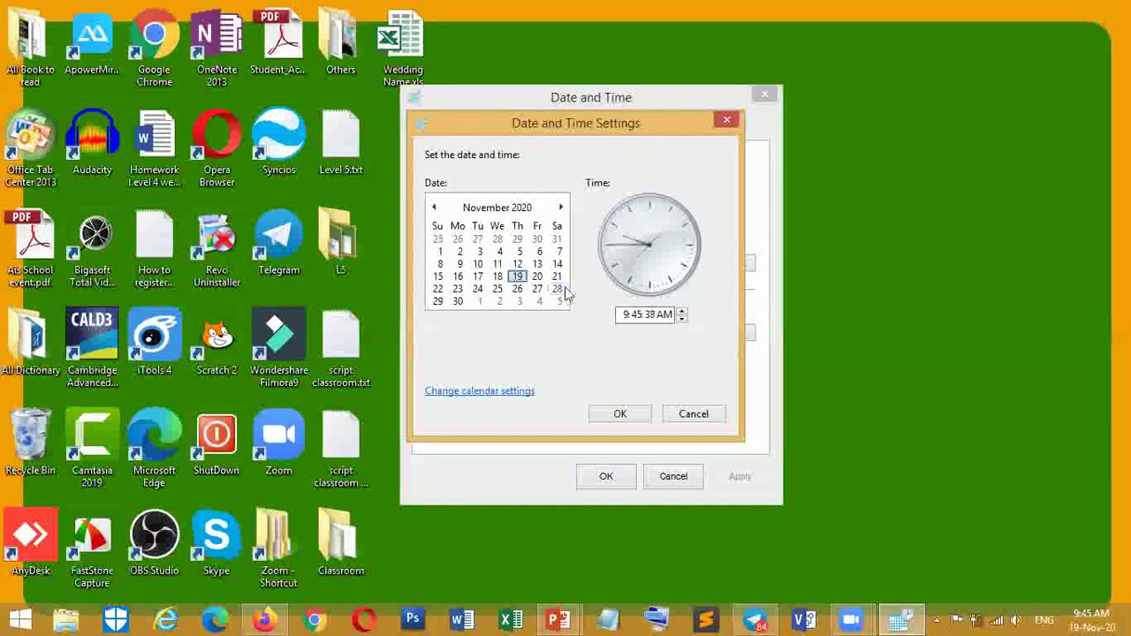
# Set the system date to 26 November 2020 and the hour to 11 AM, and confirm both dialogs.
pyautogui.click(517, 290)
pyautogui.click(631, 320)
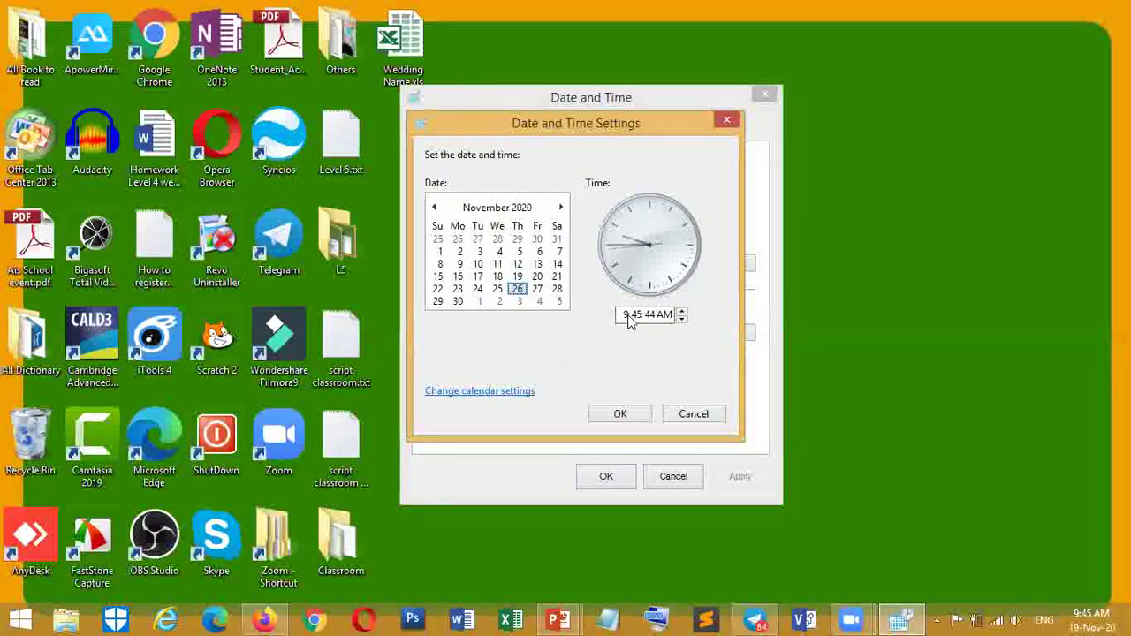
pyautogui.click(680, 315)
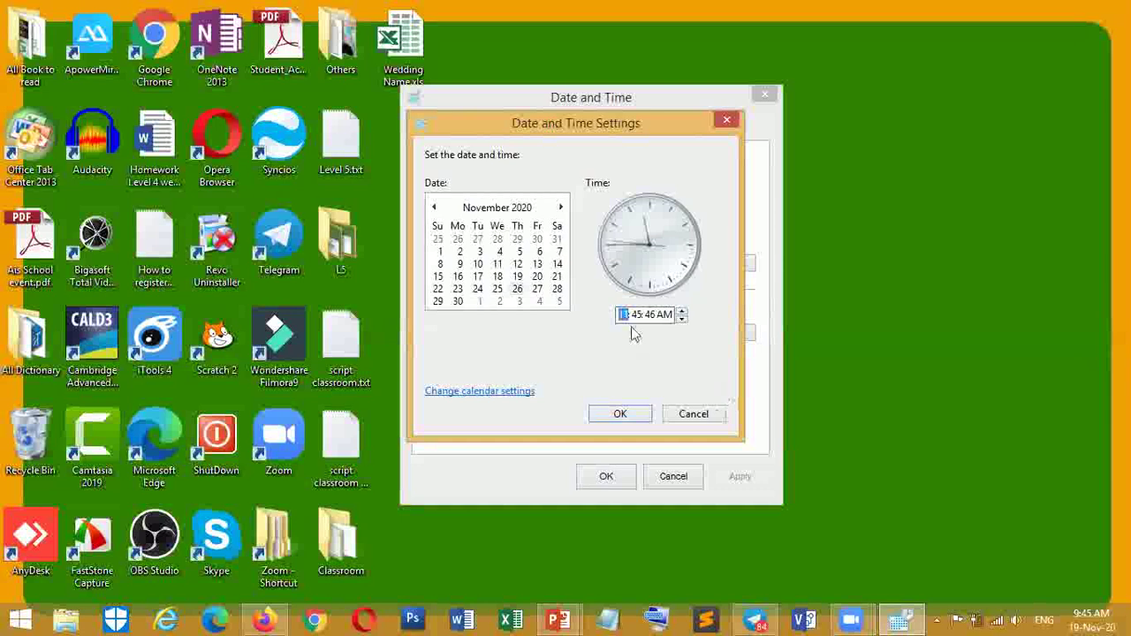
pyautogui.click(620, 416)
pyautogui.click(608, 478)
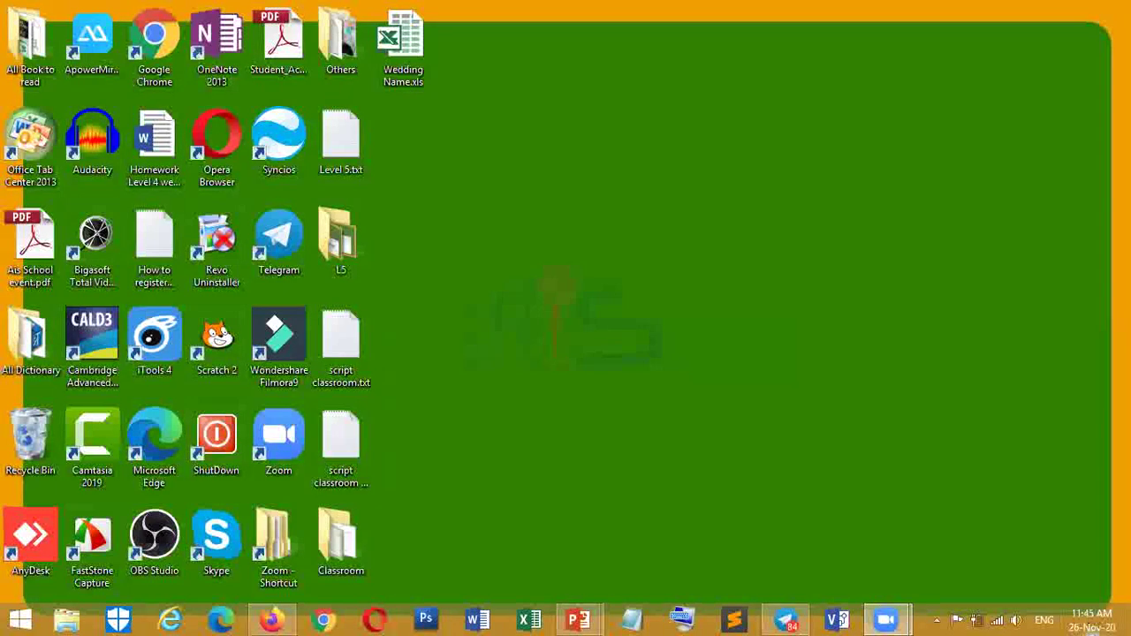
# Zoom in on the taskbar clock, reopen the date and time settings and choose 19 November 2020.
pyautogui.moveTo(1101, 617)
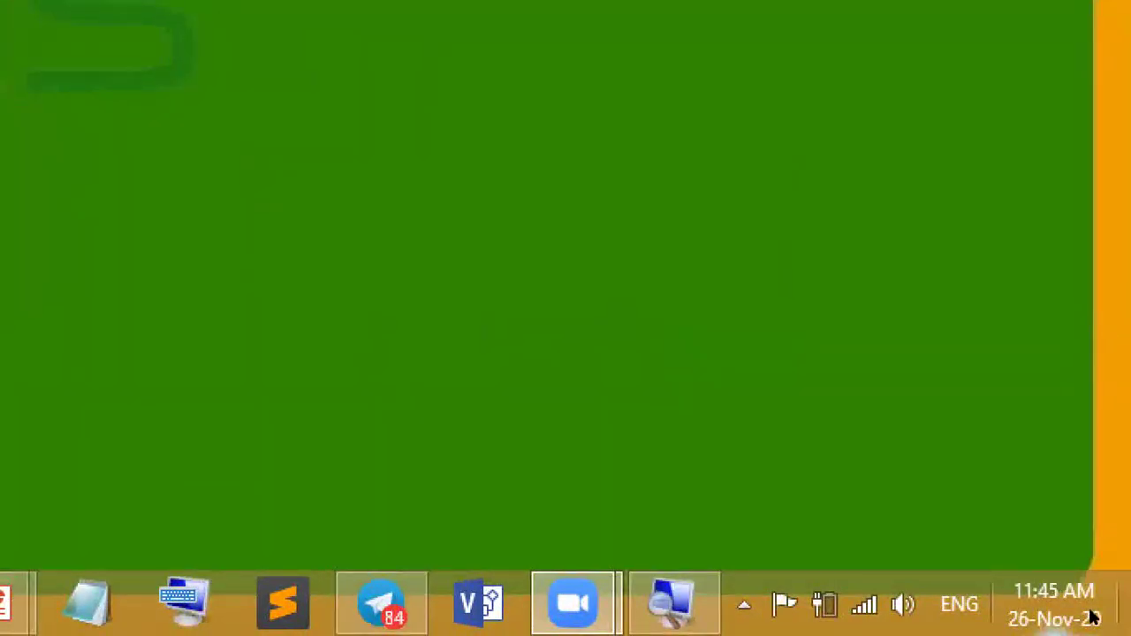
pyautogui.moveTo(1084, 618)
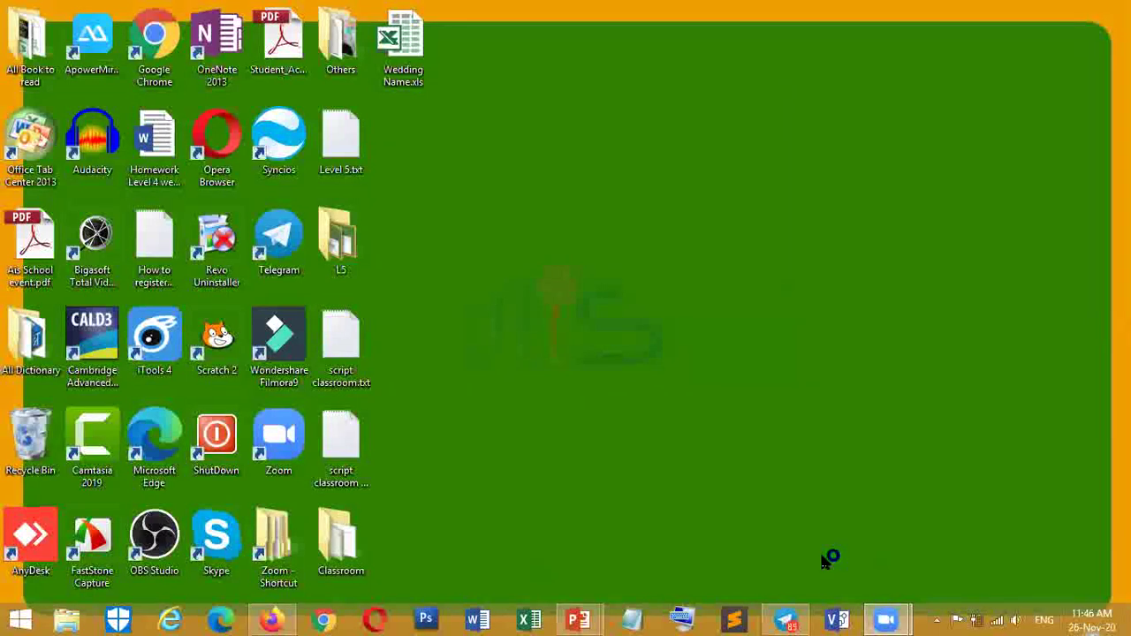
pyautogui.click(1092, 621)
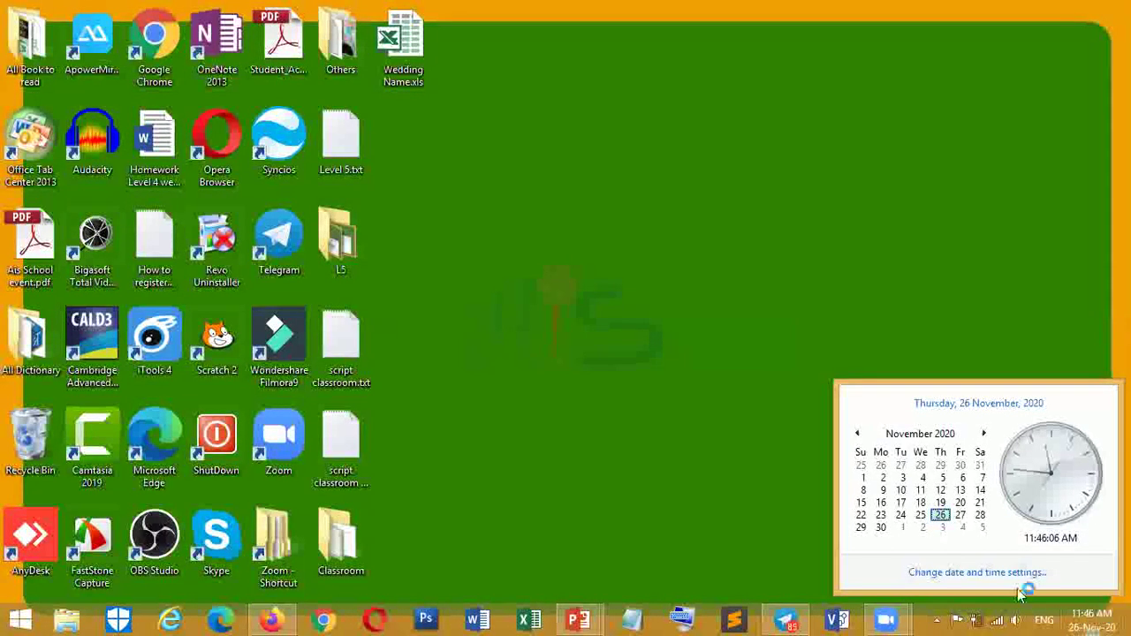
pyautogui.click(978, 573)
pyautogui.moveTo(222, 33); pyautogui.dragTo(546, 70)
pyautogui.click(650, 238)
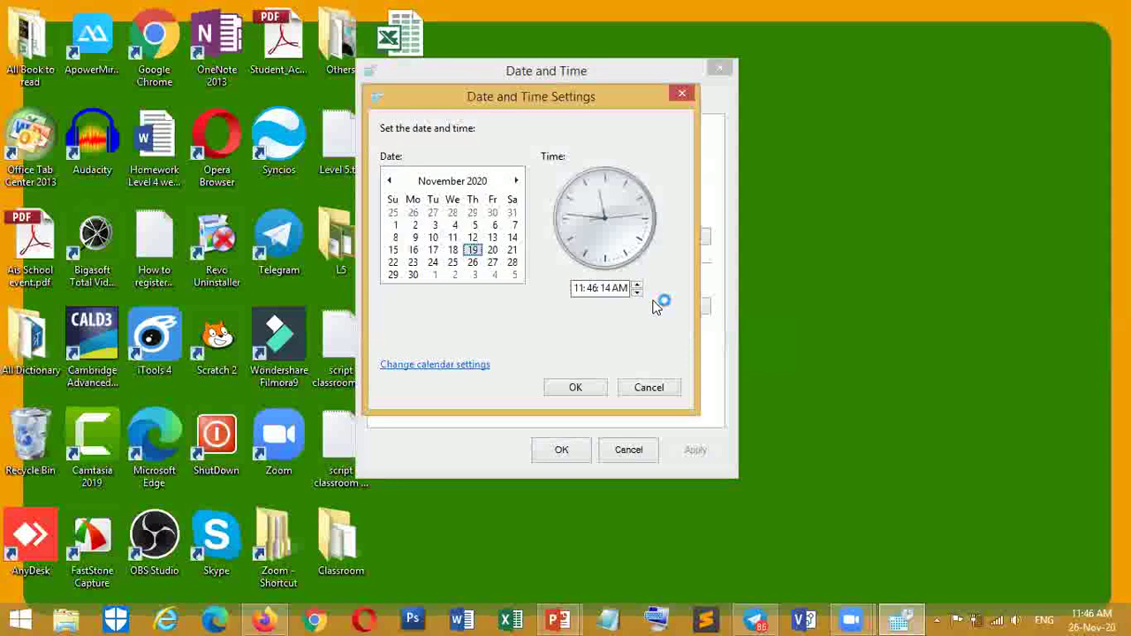
# Set the system clock's hour to 9 and confirm the date and time changes.
pyautogui.click(581, 288)
pyautogui.write('9')
pyautogui.press('Return')
pyautogui.press('Return')
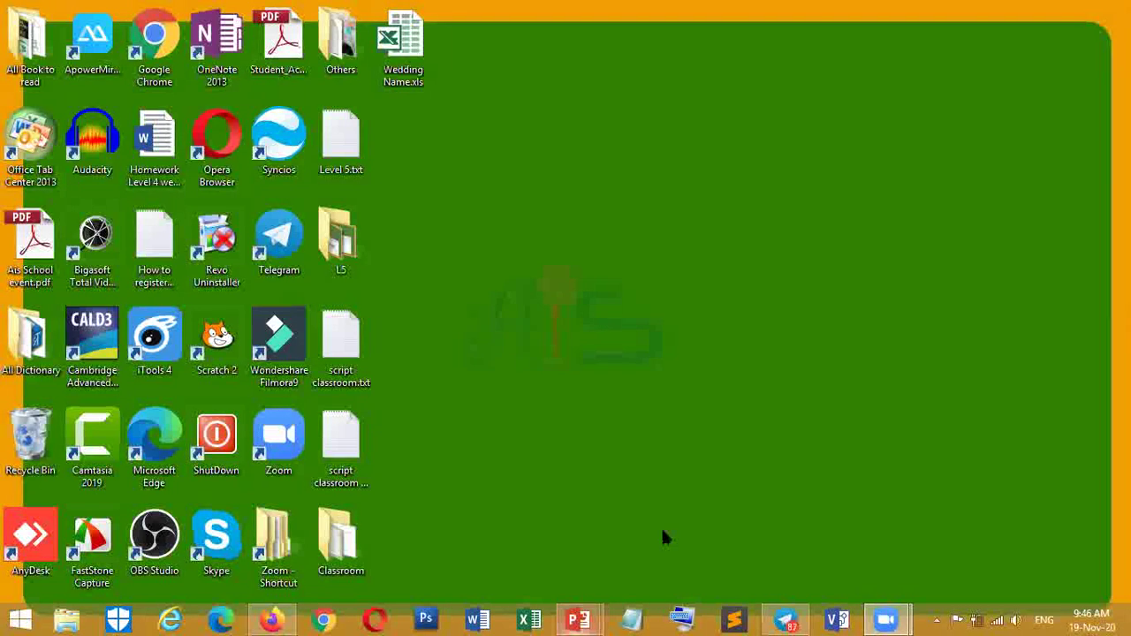
# Switch back to PowerPoint, resume the slide show from slide 10 and reveal the second desktop picture and the Screen Resolution answer.
pyautogui.hotkey('alt', 'Tab')
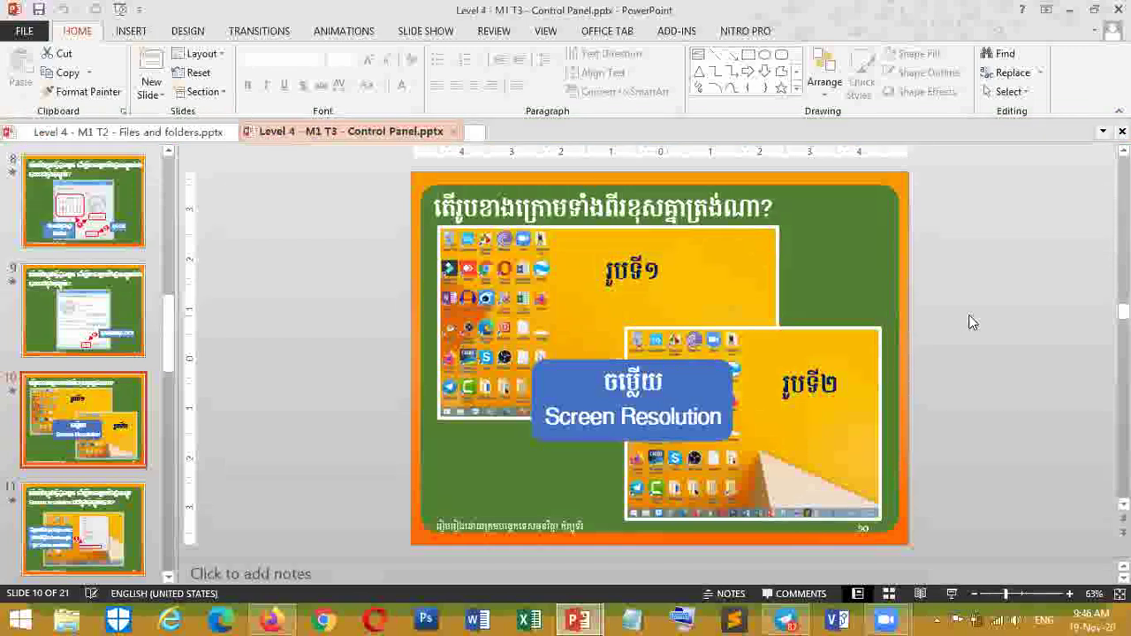
pyautogui.click(952, 593)
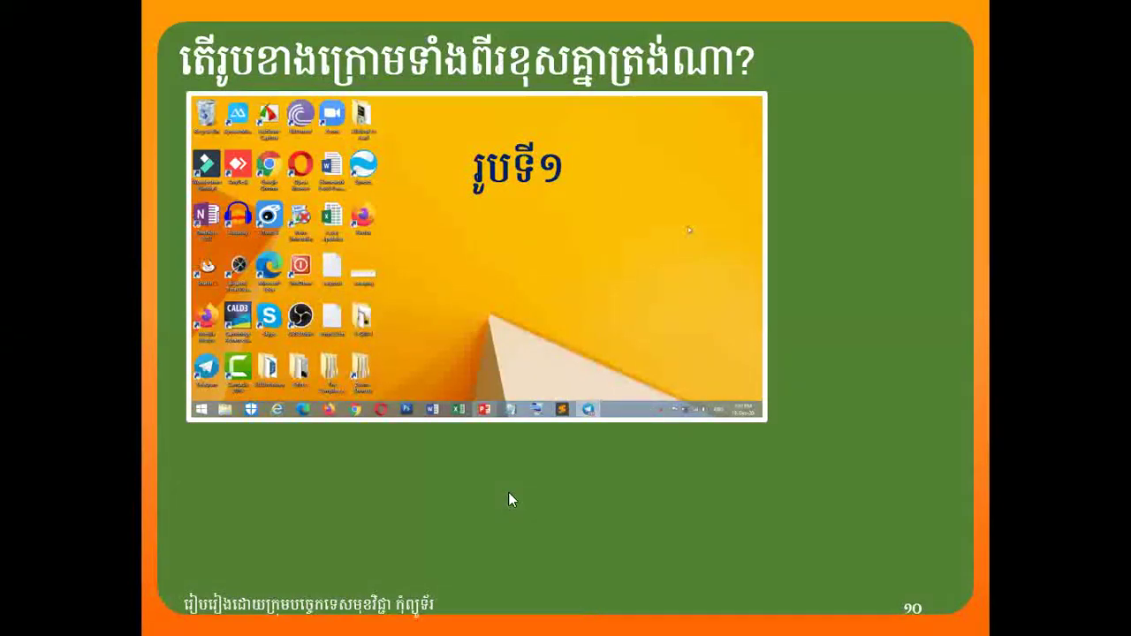
pyautogui.press('Left')
pyautogui.press('Right')
pyautogui.press('Right')
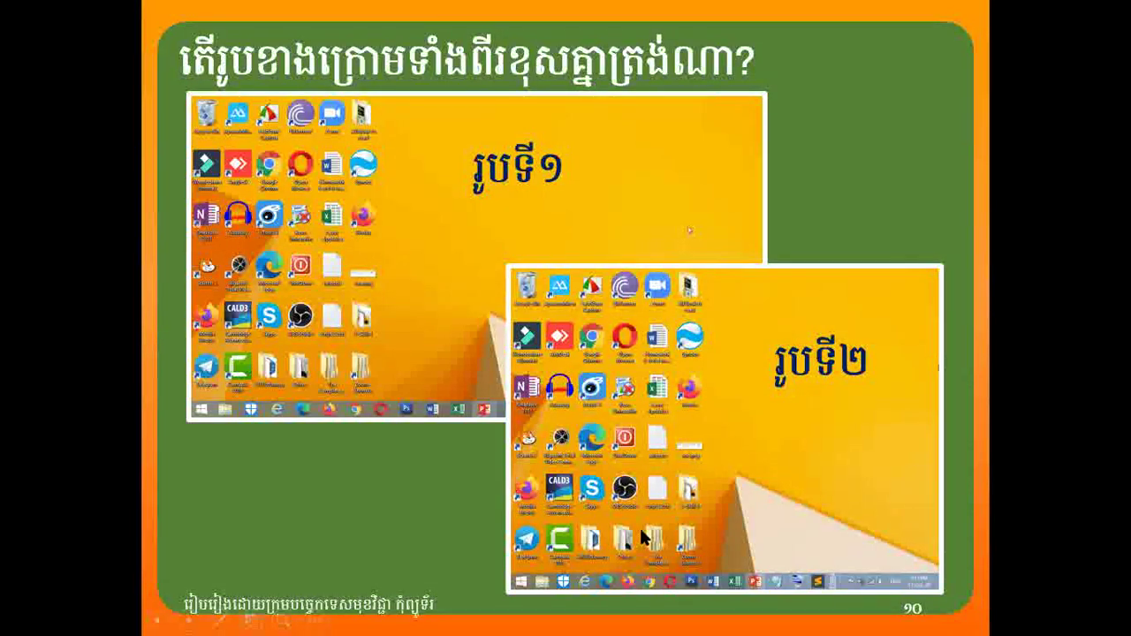
pyautogui.press('Right')
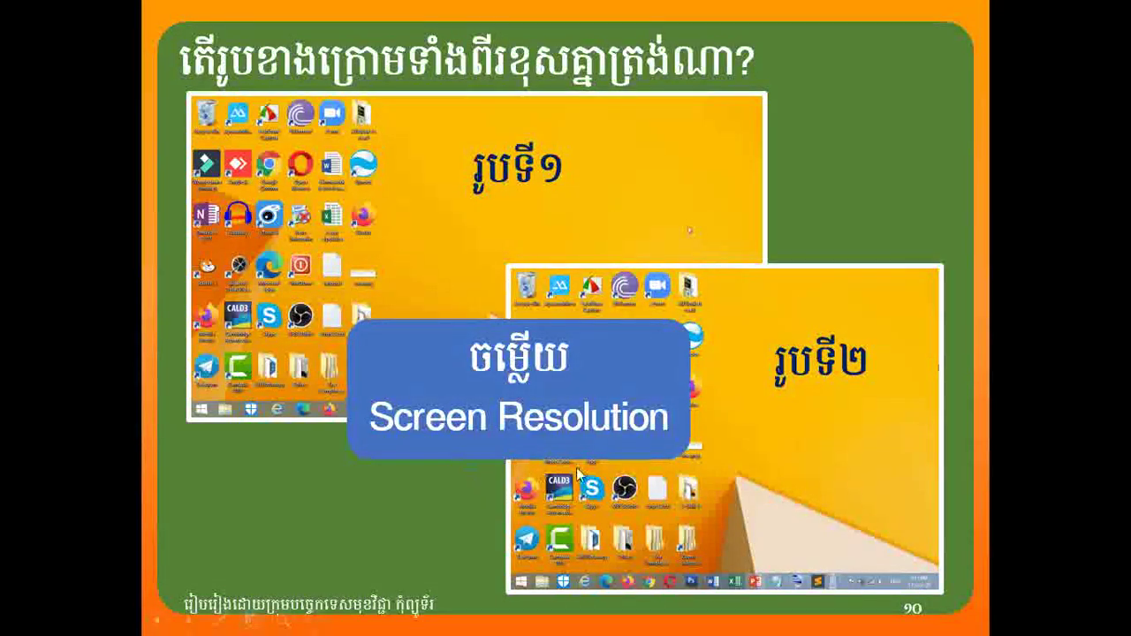
# Activate the laser pointer and advance the slide show to the first instruction for changing the screen resolution.
pyautogui.click(221, 619)
pyautogui.click(227, 470)
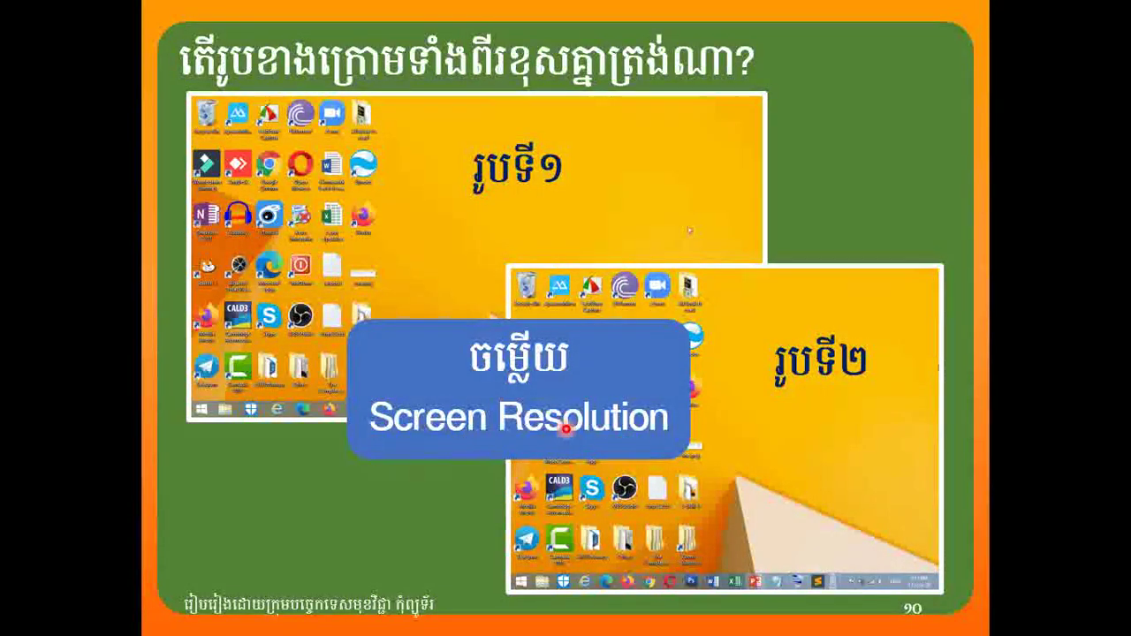
pyautogui.click(567, 428)
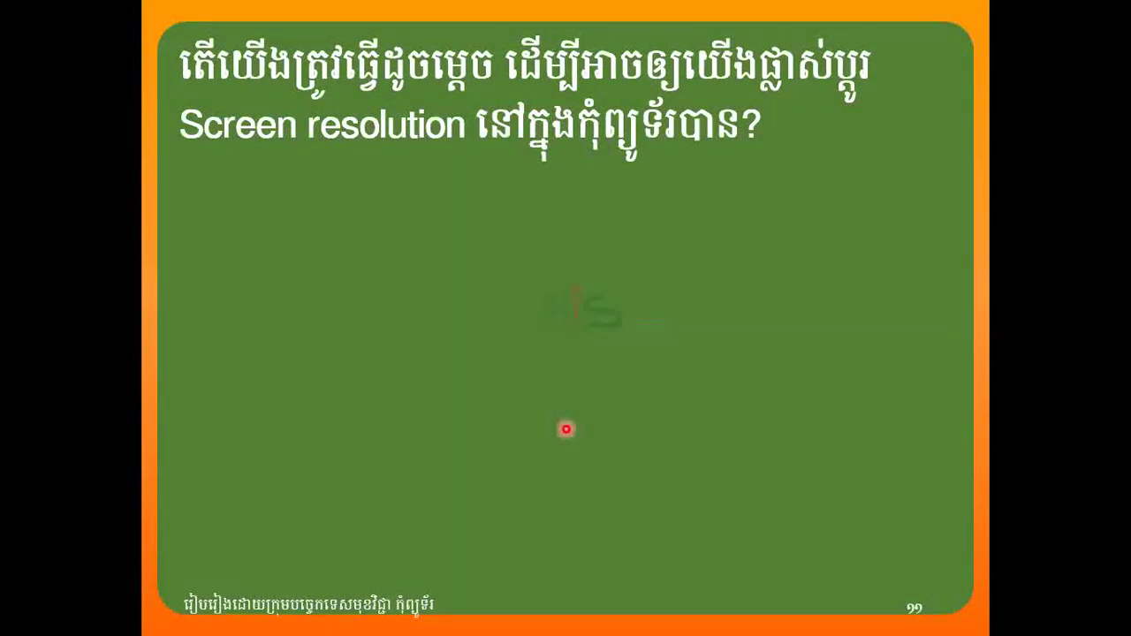
pyautogui.click(566, 428)
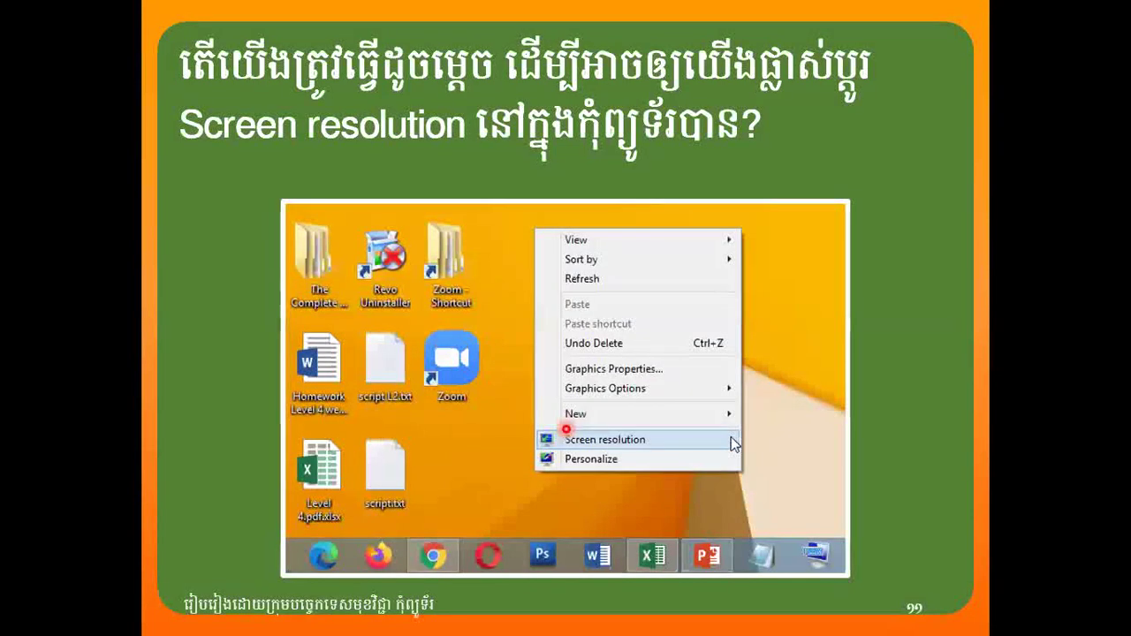
pyautogui.click(698, 618)
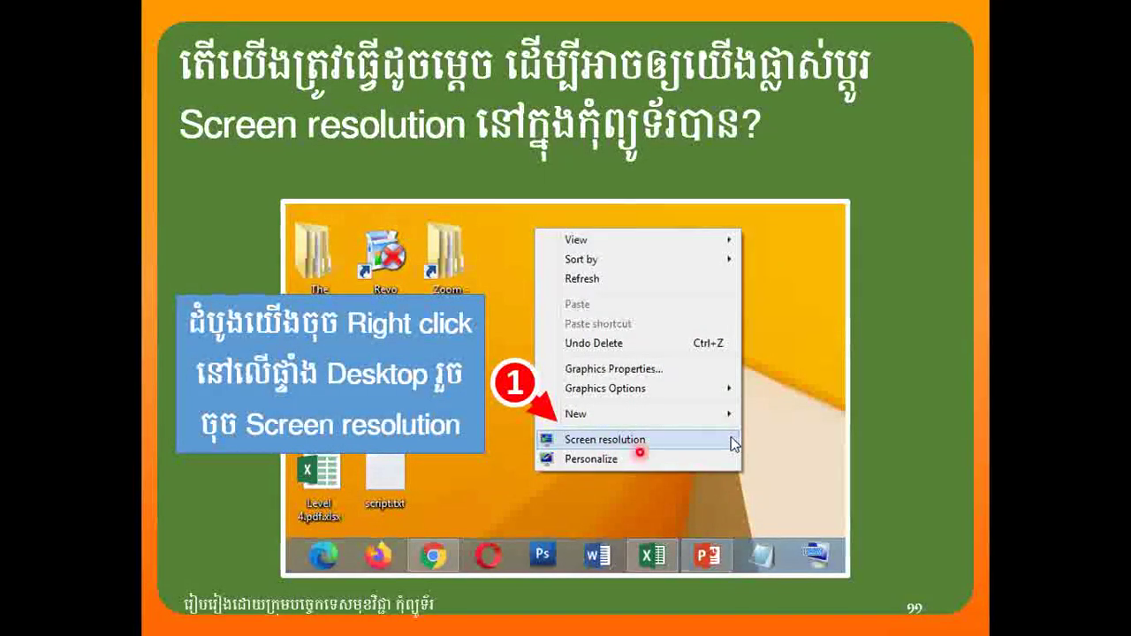
# Advance the slide show through the remaining screen resolution instructions to slide 13 and end the show.
pyautogui.press('Right')
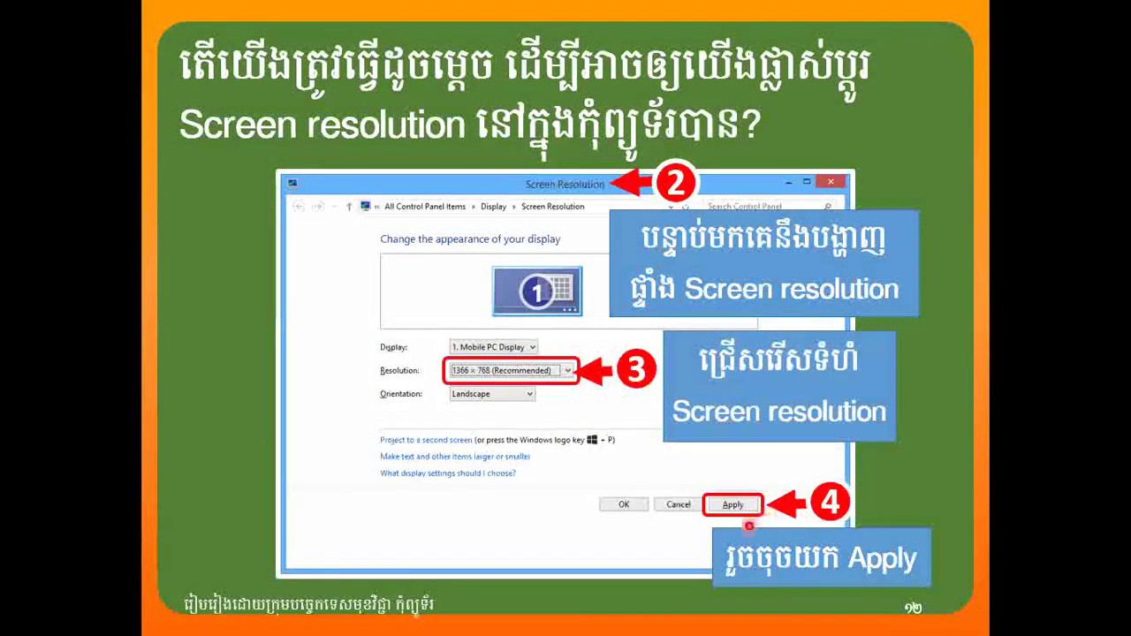
pyautogui.press('Right')
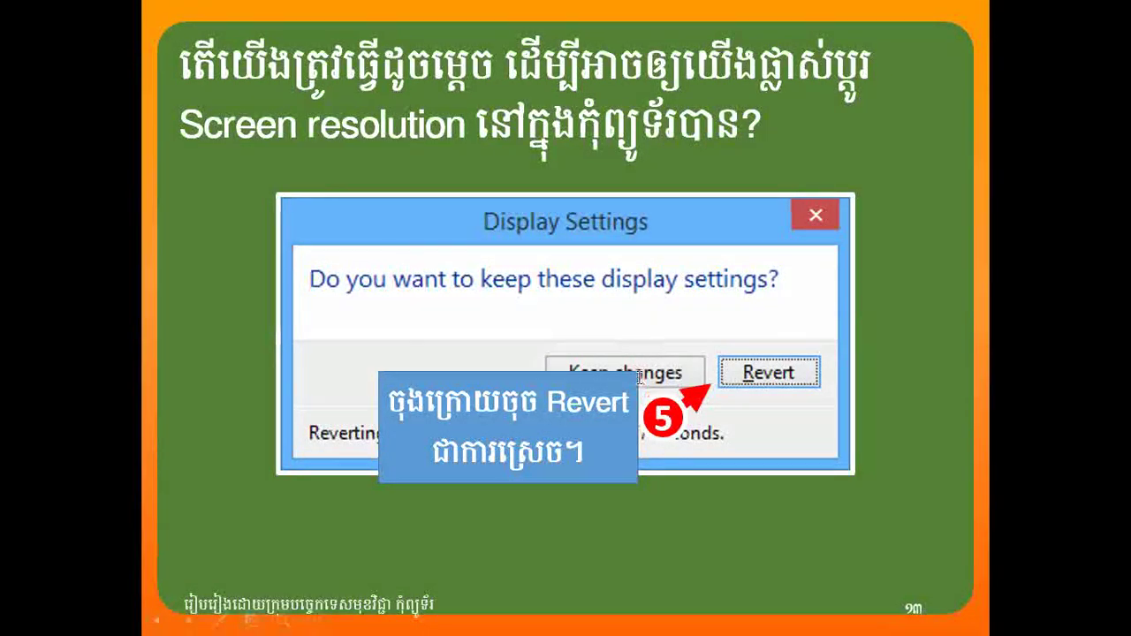
pyautogui.press('Escape')
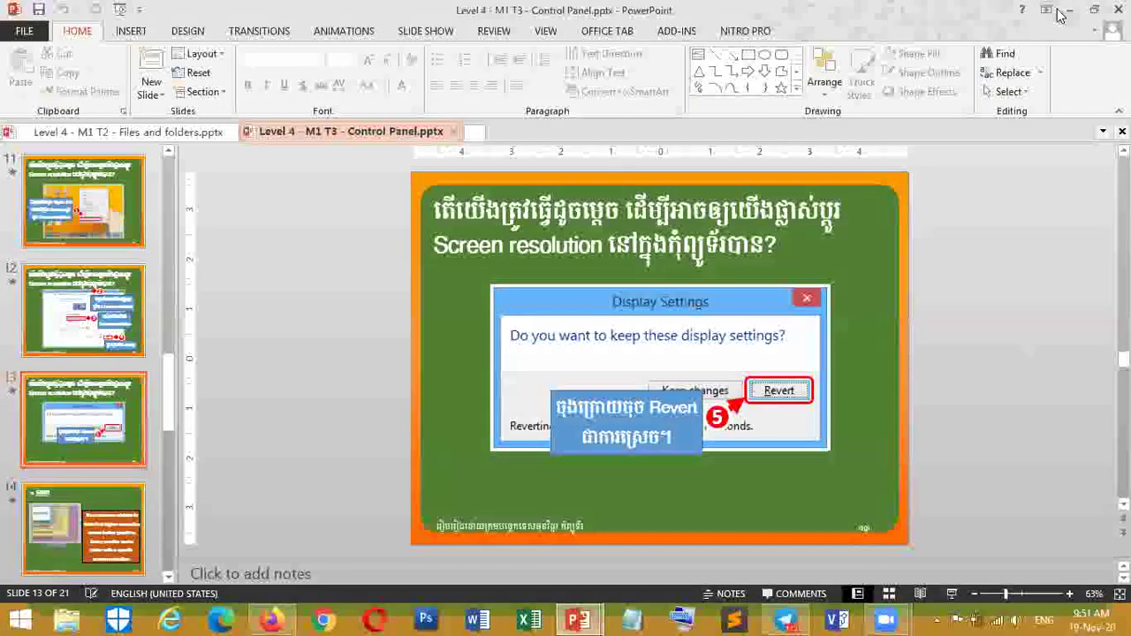
# Show the desktop and open its Screen Resolution settings.
pyautogui.press('super+d')
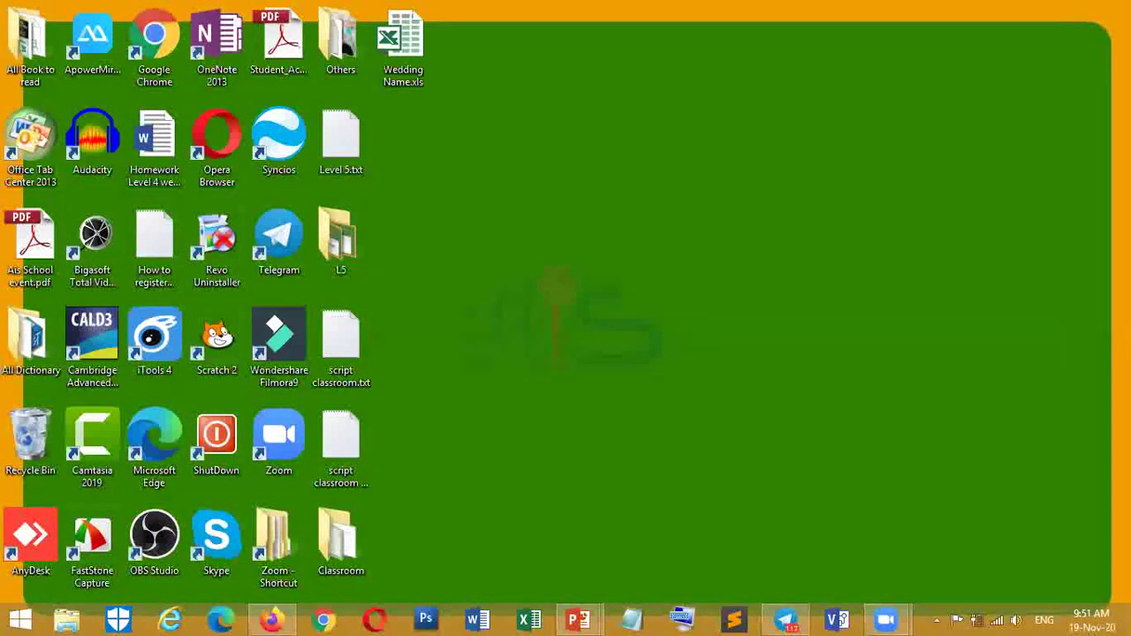
pyautogui.moveTo(1072, 616)
pyautogui.rightClick(638, 214)
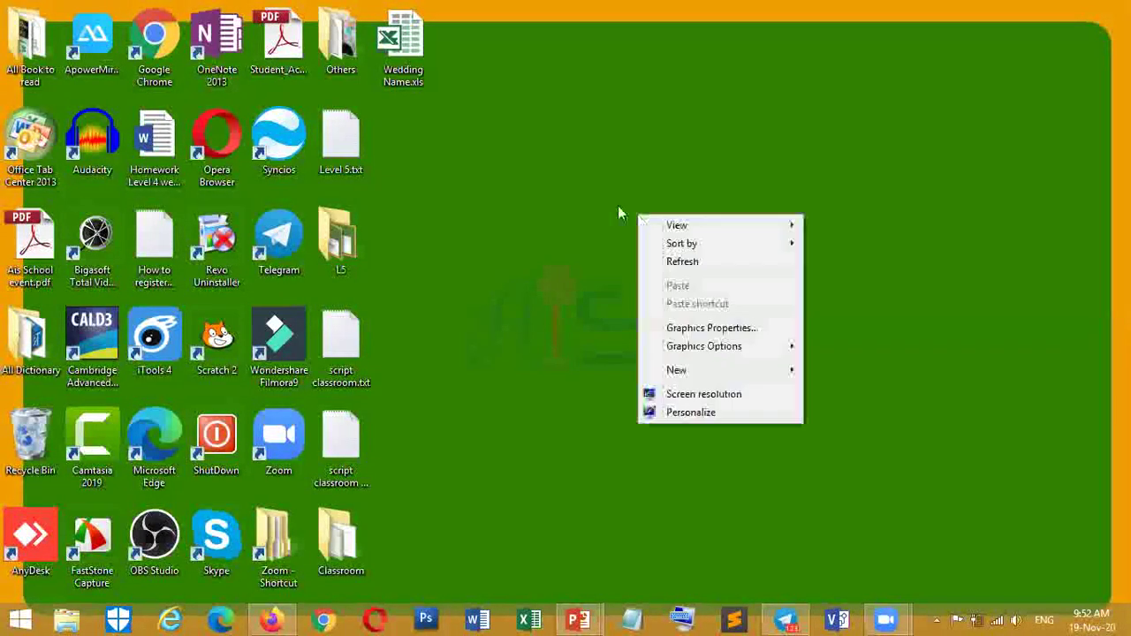
pyautogui.rightClick(545, 174)
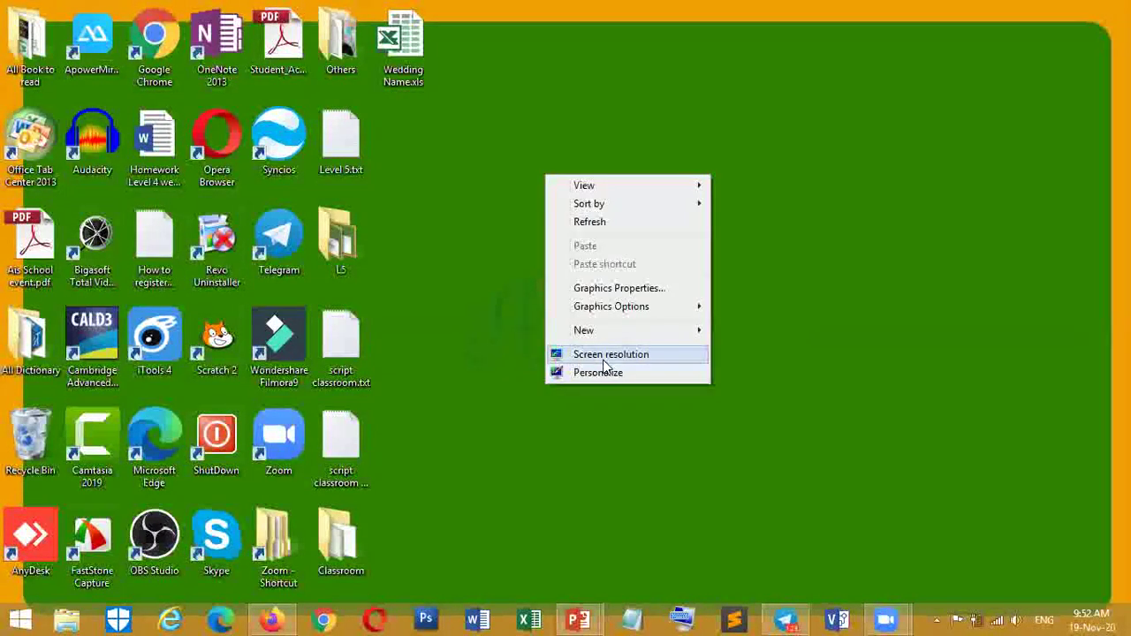
pyautogui.click(646, 357)
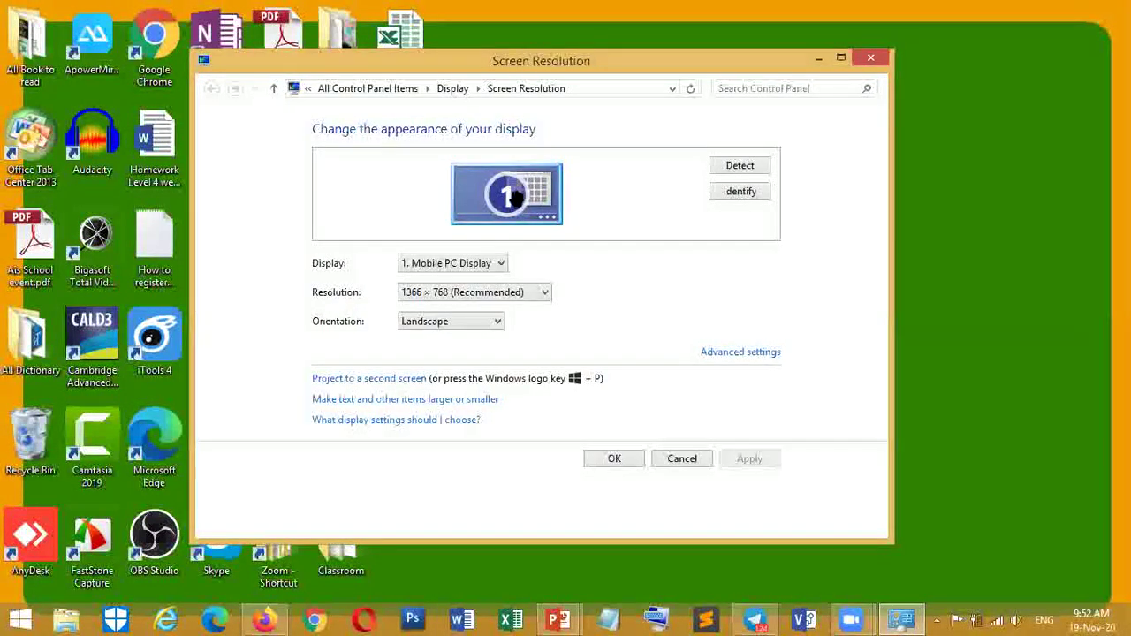
# Try the 1024 × 768 and 1280 × 720 resolutions and return the selection to 1366 × 768 (Recommended).
pyautogui.click(539, 295)
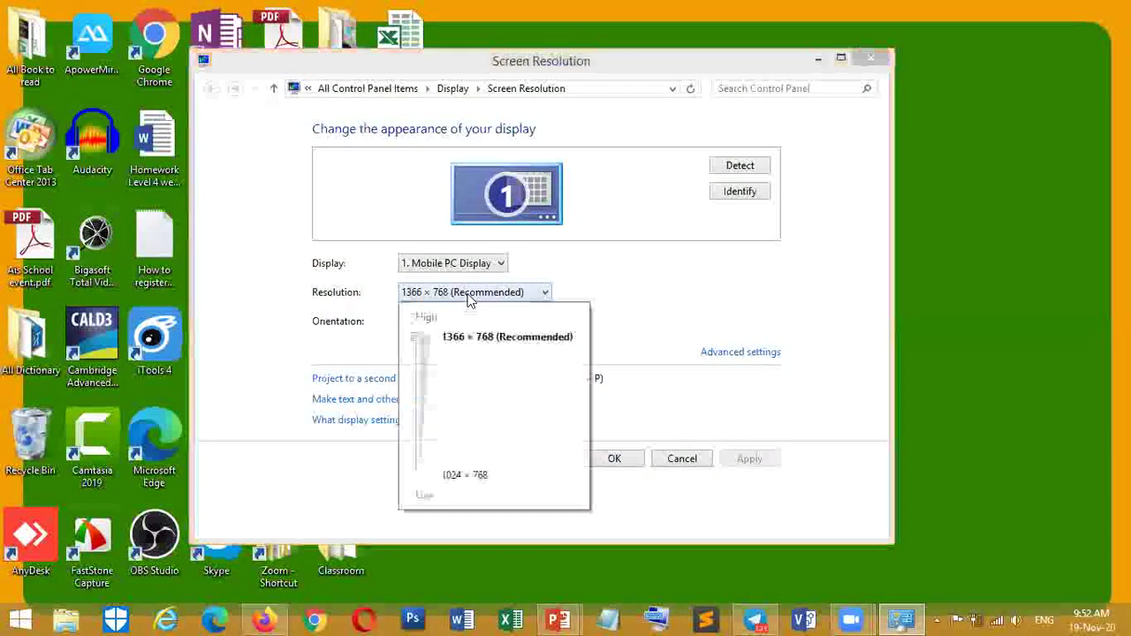
pyautogui.click(420, 478)
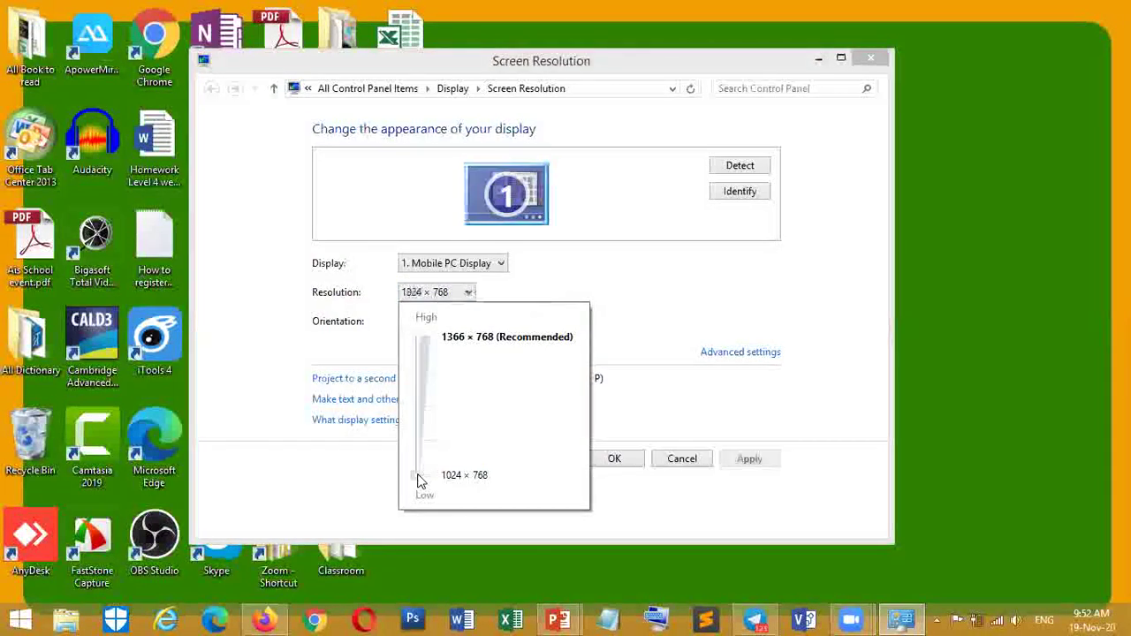
pyautogui.click(412, 441)
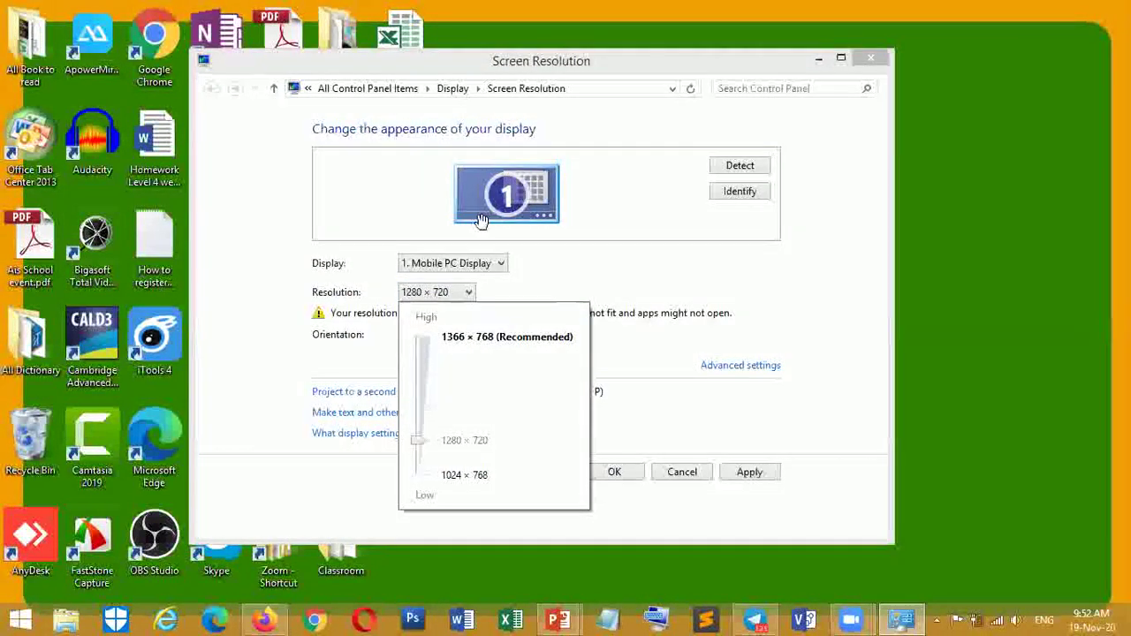
pyautogui.click(422, 407)
pyautogui.moveTo(421, 380); pyautogui.dragTo(420, 348)
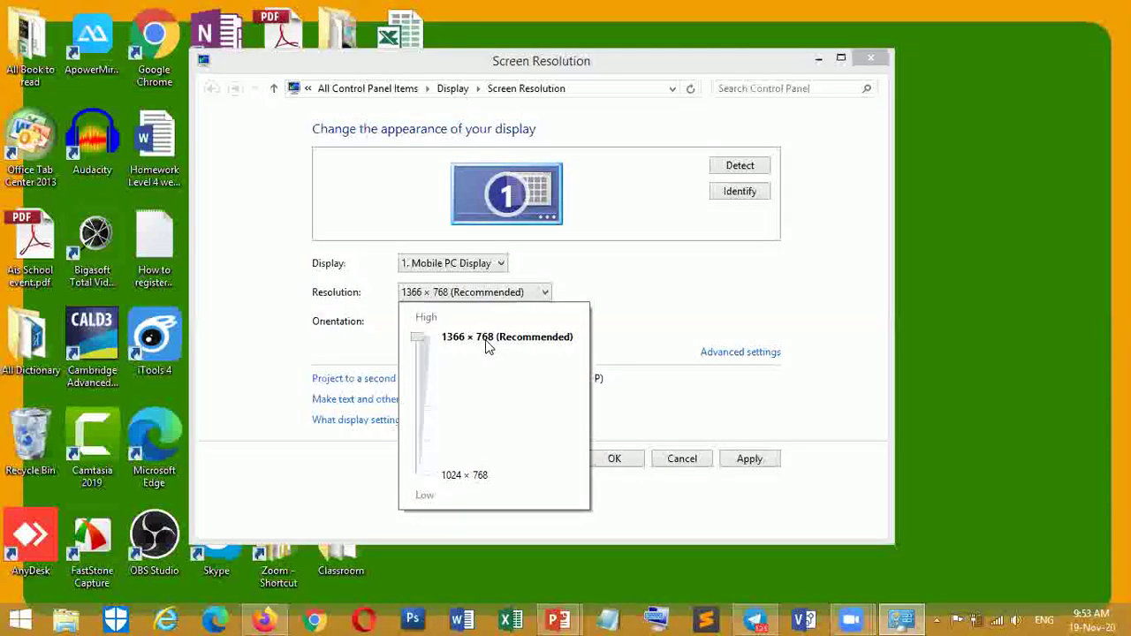
# Go through the 1360 × 768, 1280 × 768 and 1280 × 720 resolutions, select 1024 × 768 and apply it.
pyautogui.click(419, 370)
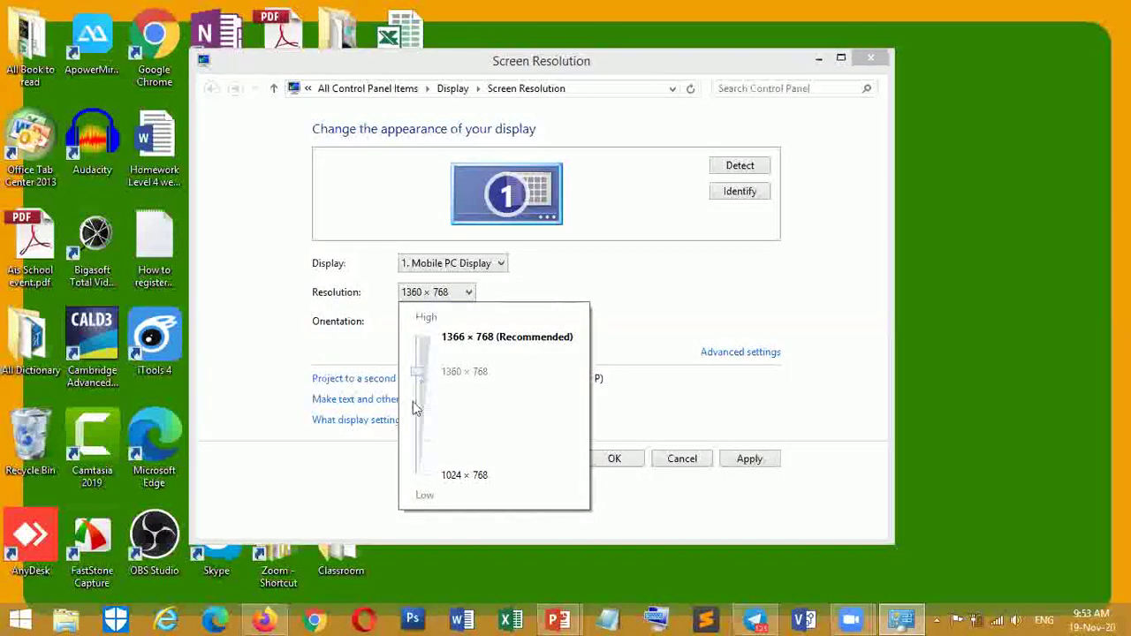
pyautogui.click(419, 406)
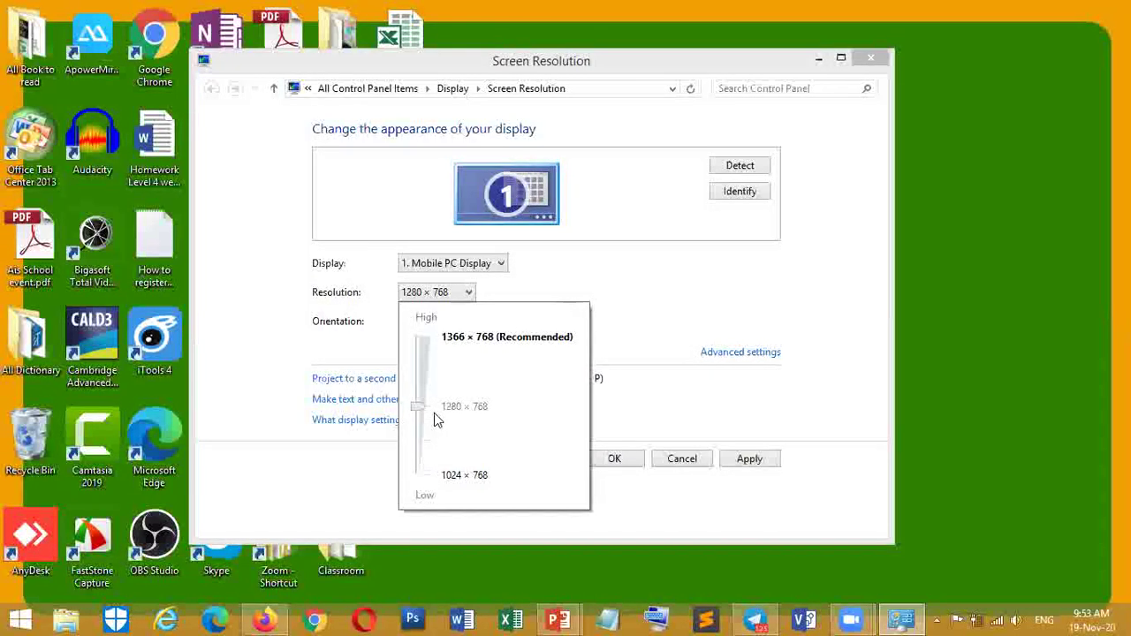
pyautogui.click(421, 442)
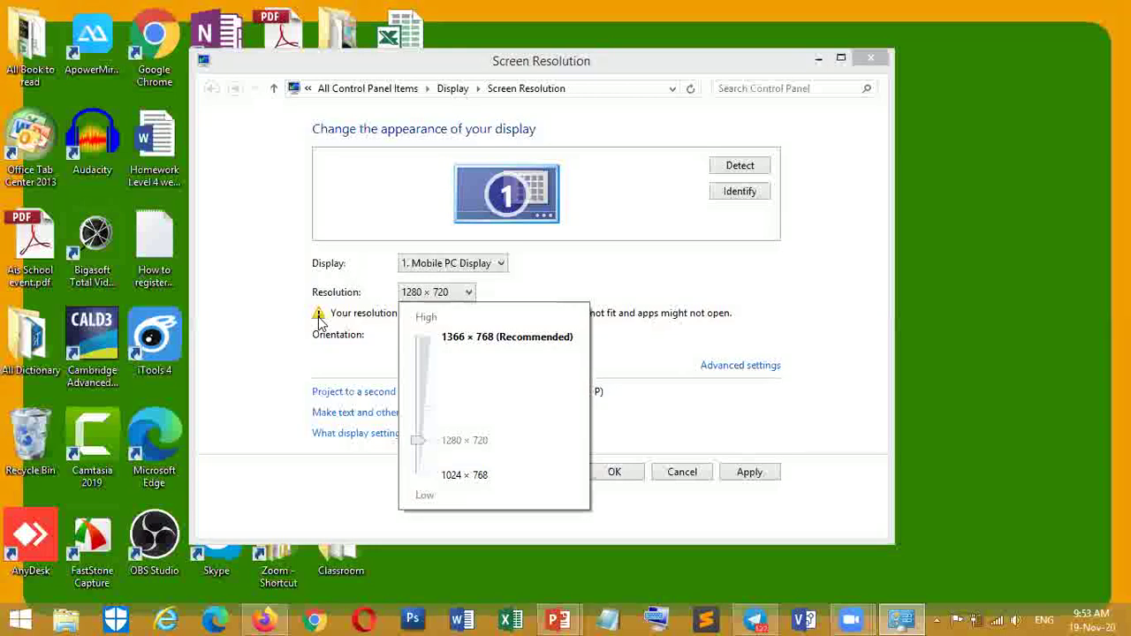
pyautogui.click(420, 477)
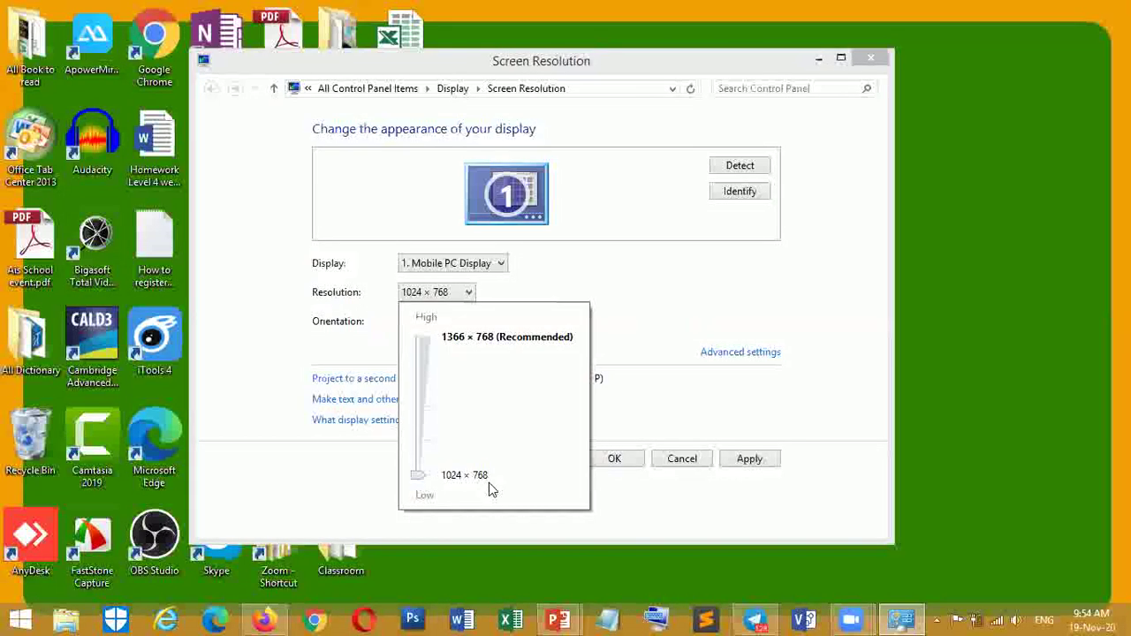
pyautogui.click(749, 460)
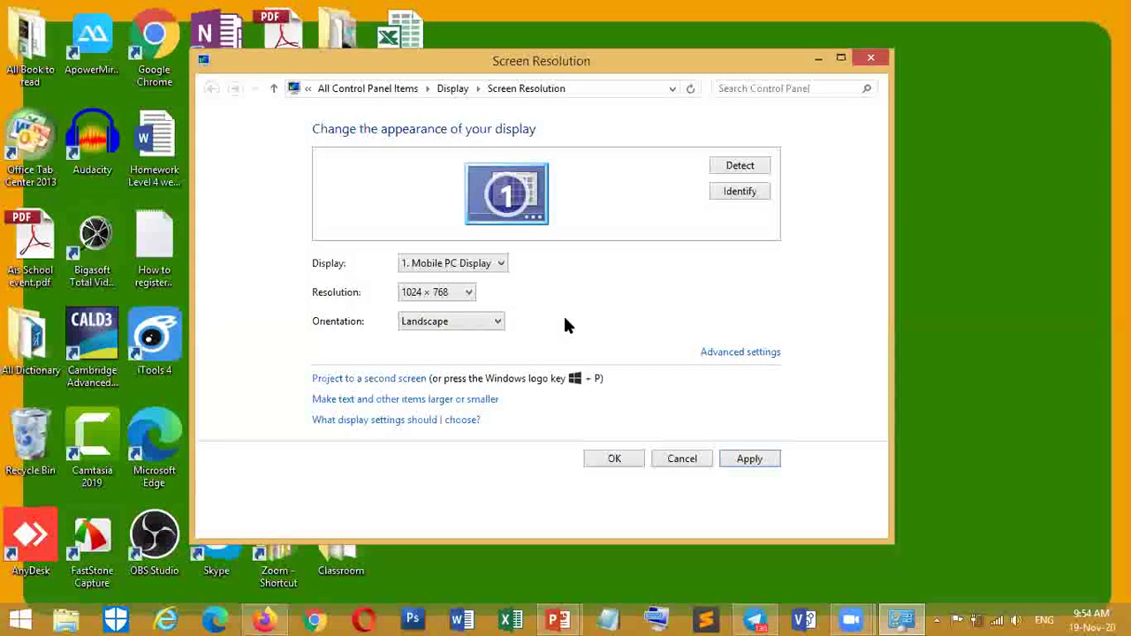
# Try applying a display resolution of 1280 × 720.
pyautogui.click(449, 293)
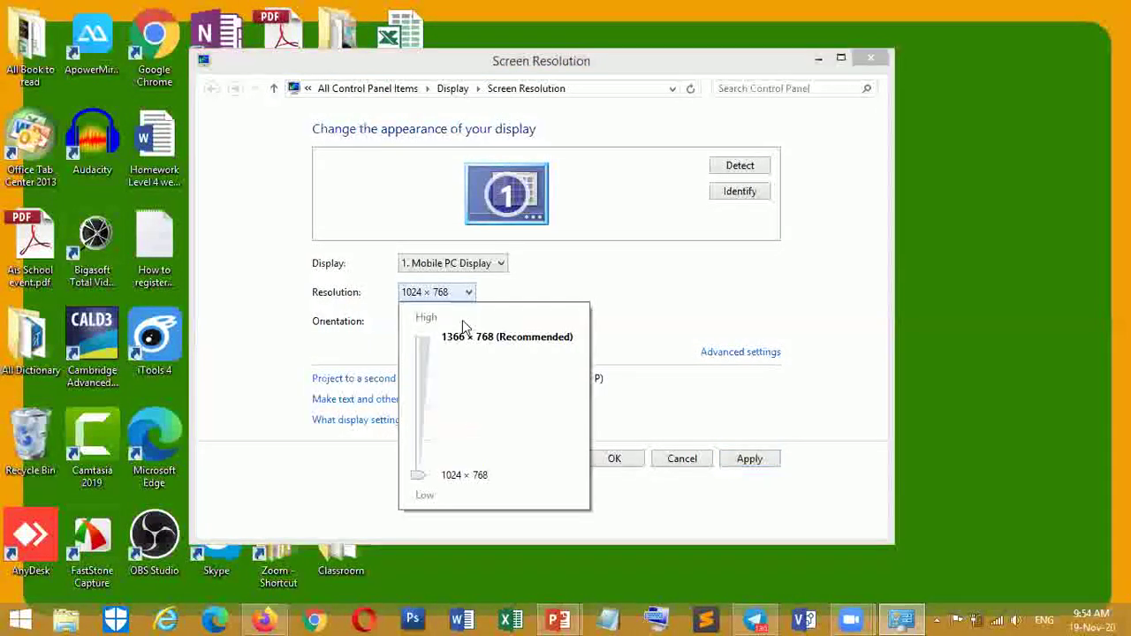
pyautogui.click(420, 448)
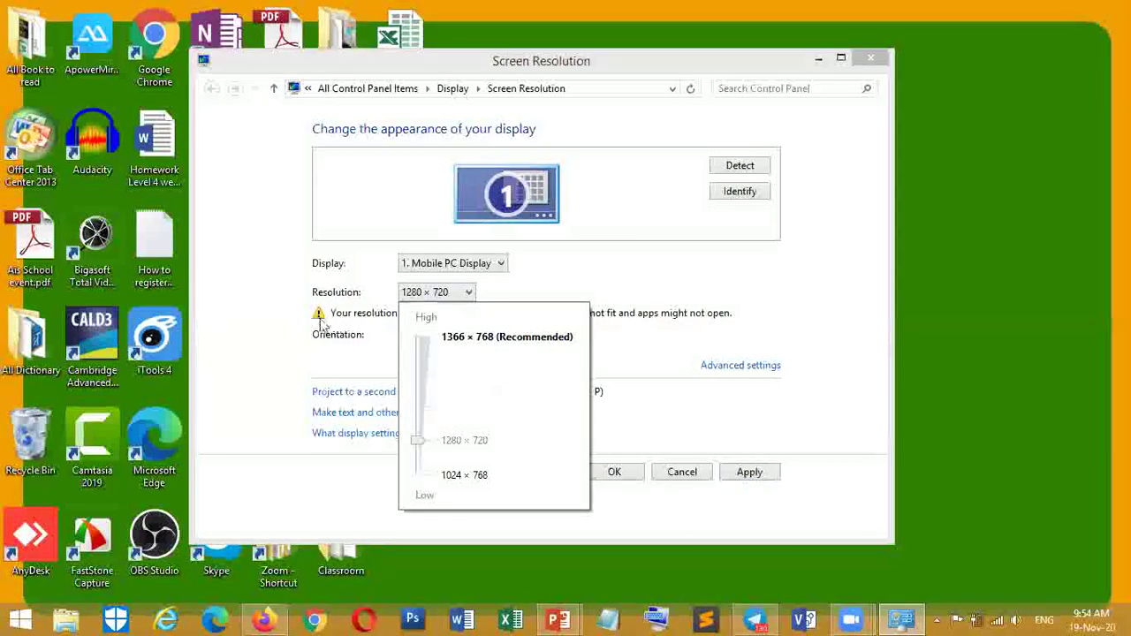
pyautogui.click(771, 475)
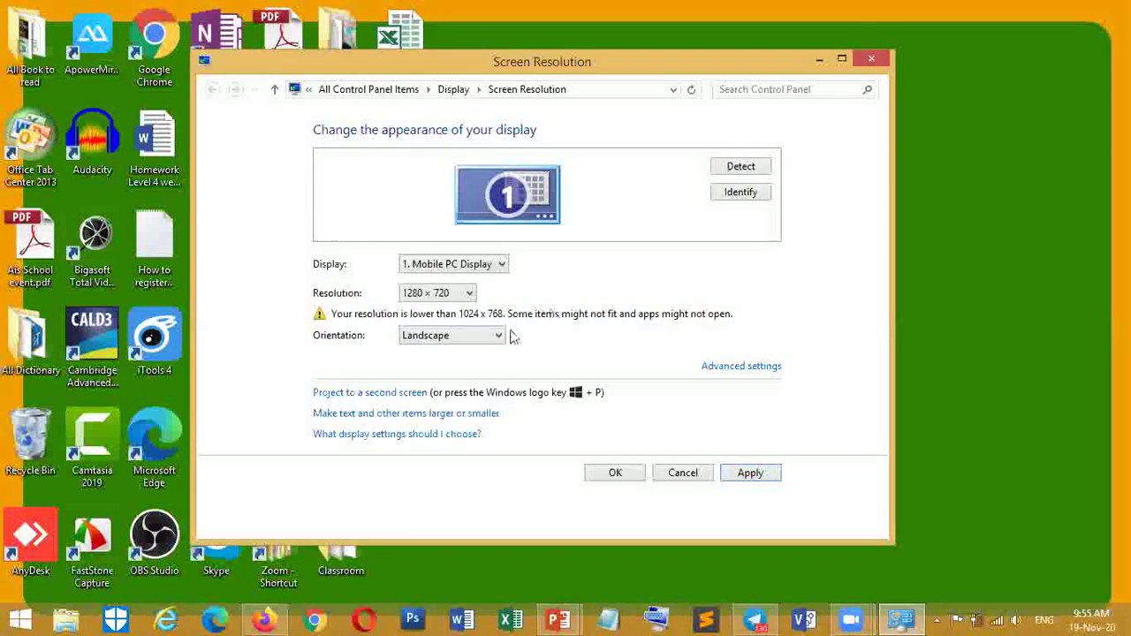
# Set the display resolution to 1024 × 768, apply it and close the Screen Resolution settings with the change accepted.
pyautogui.click(449, 297)
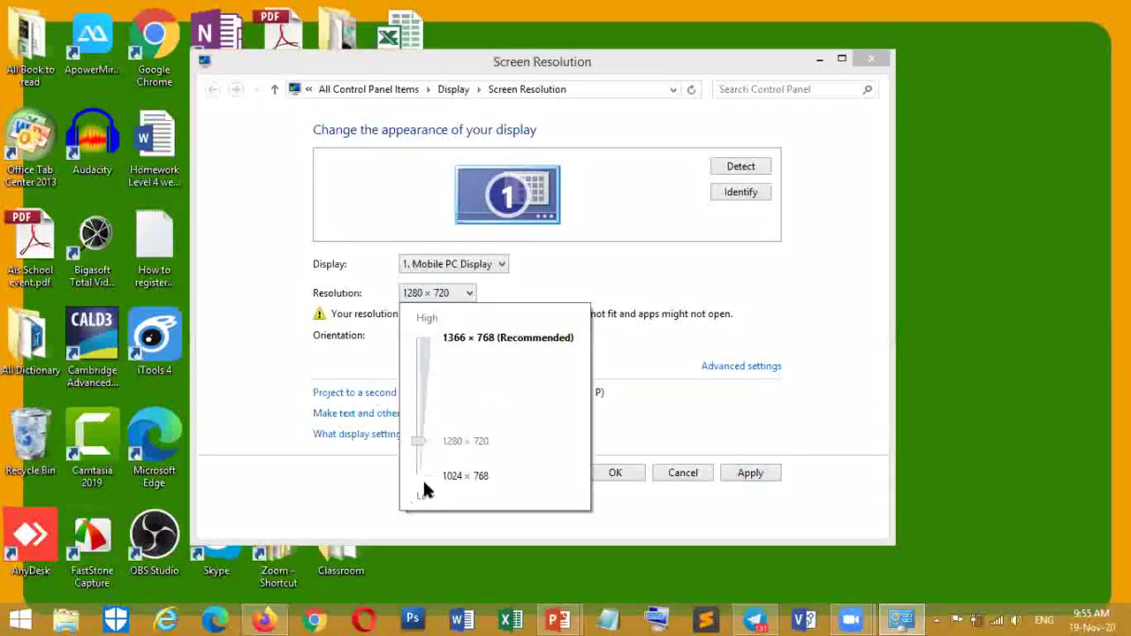
pyautogui.click(419, 476)
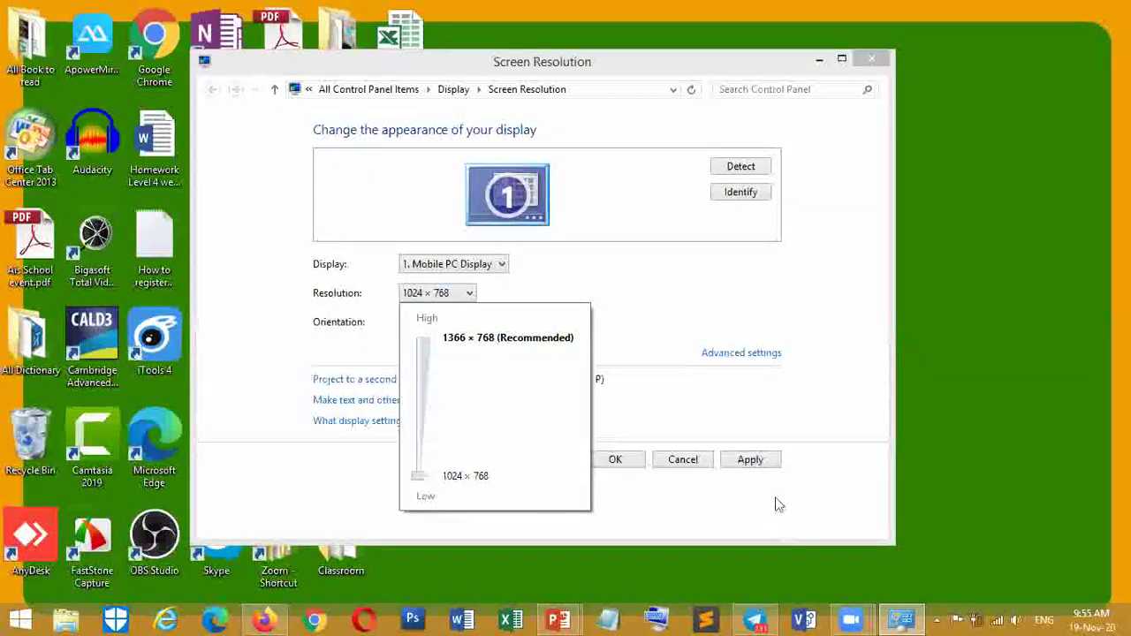
pyautogui.click(760, 460)
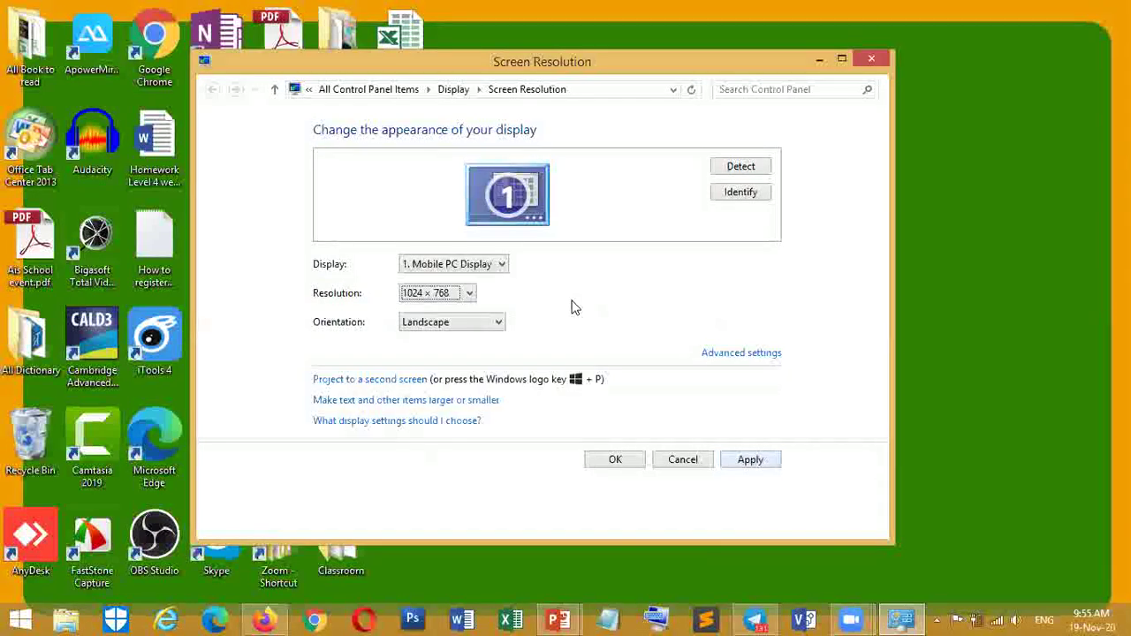
pyautogui.click(615, 460)
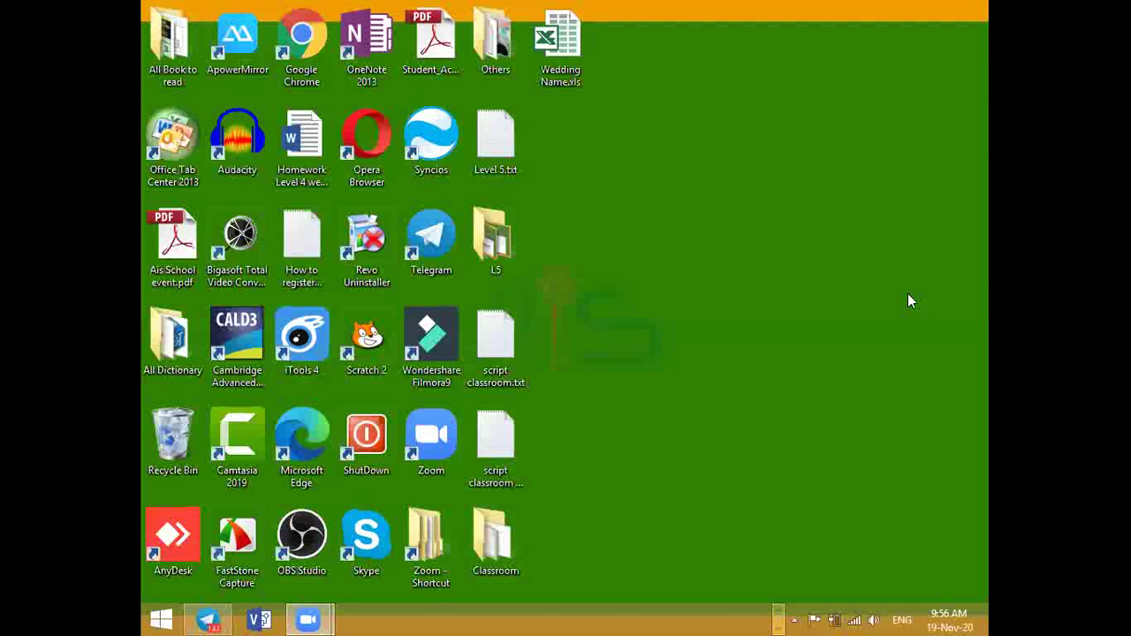
# Reopen the Screen Resolution settings from the desktop and apply the recommended 1366 × 768 resolution.
pyautogui.rightClick(688, 187)
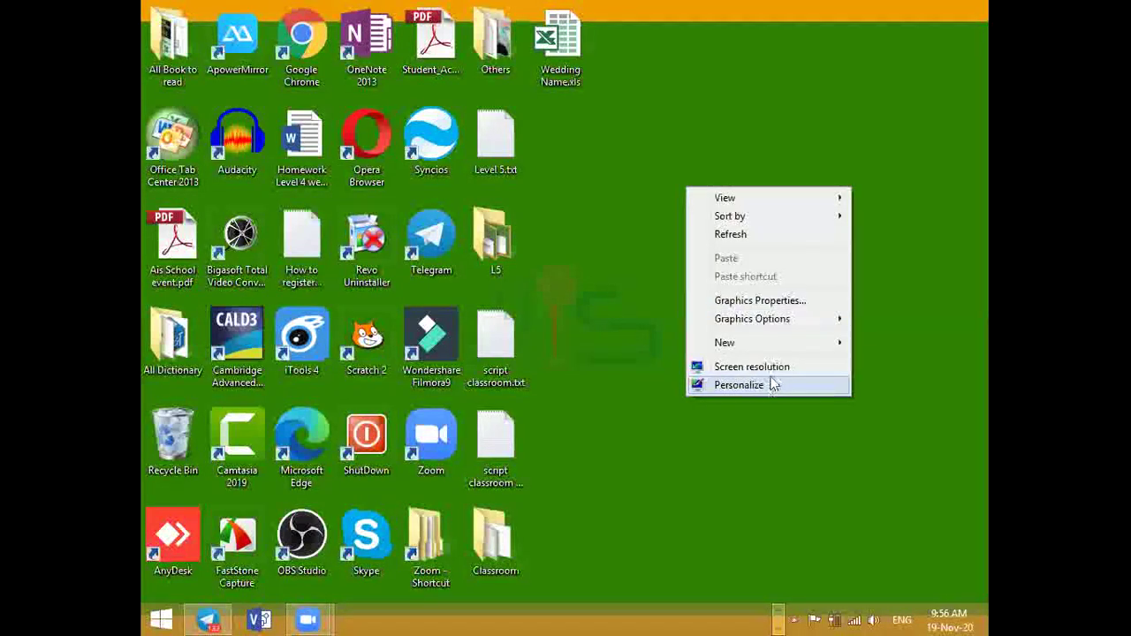
pyautogui.click(767, 367)
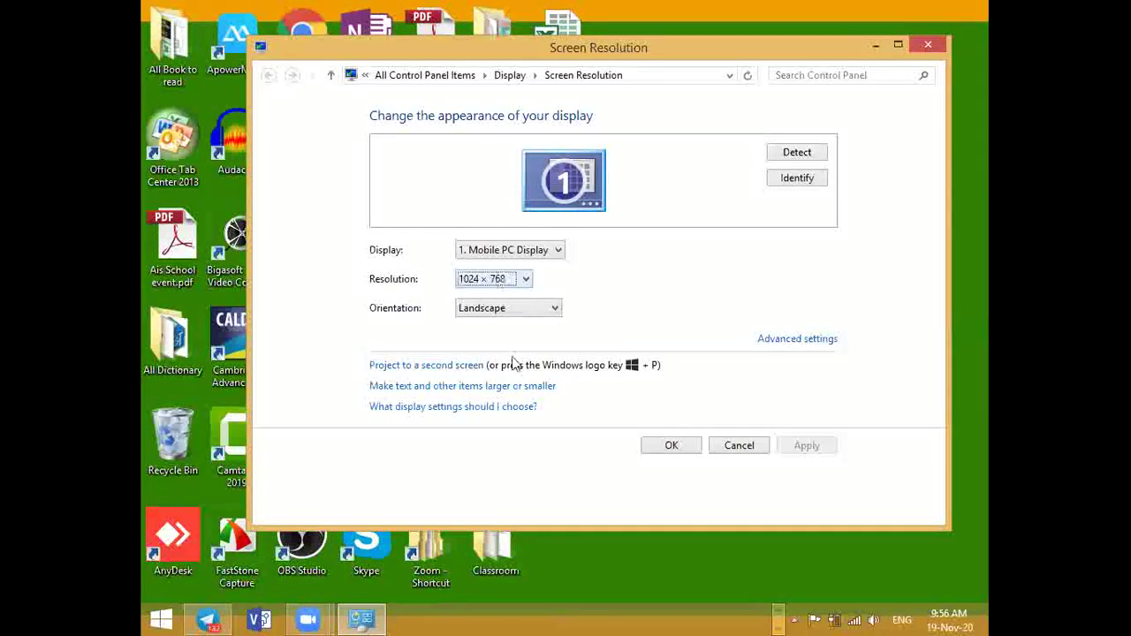
pyautogui.click(495, 280)
pyautogui.click(478, 329)
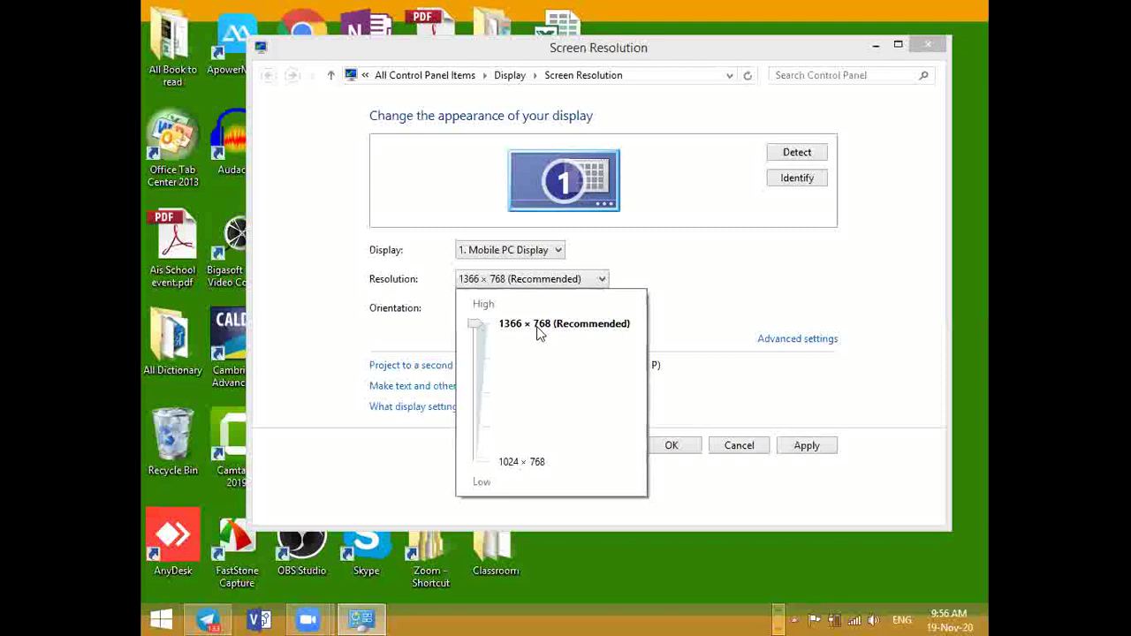
pyautogui.click(810, 419)
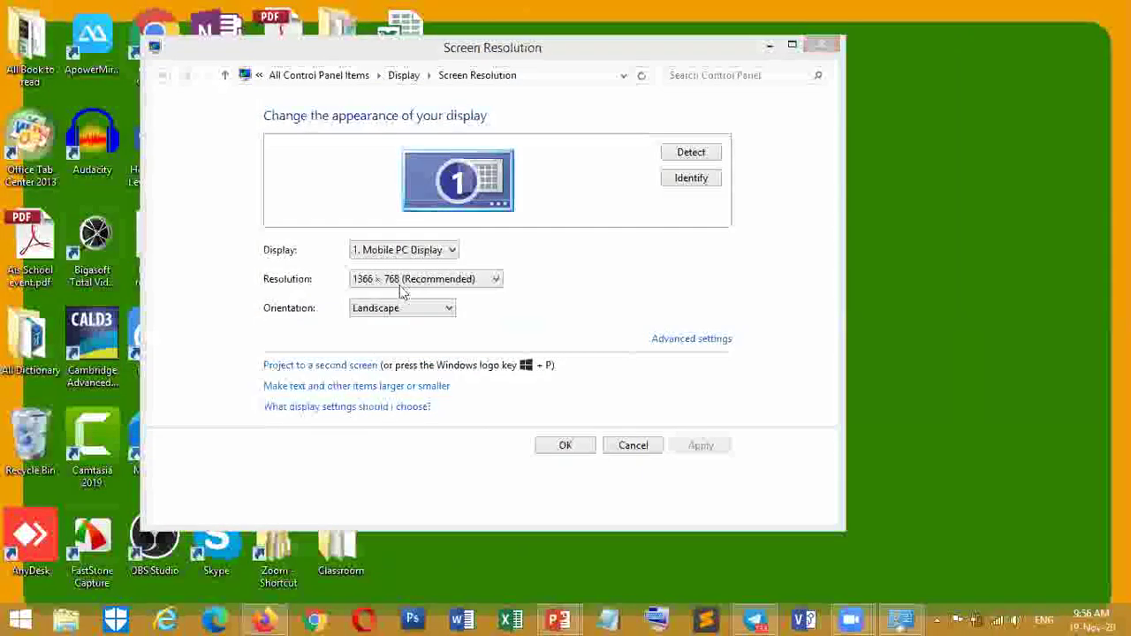
# Review how to reach the Screen Resolution settings and the available resolutions, leave 1366 × 768 selected and close the window.
pyautogui.click(395, 280)
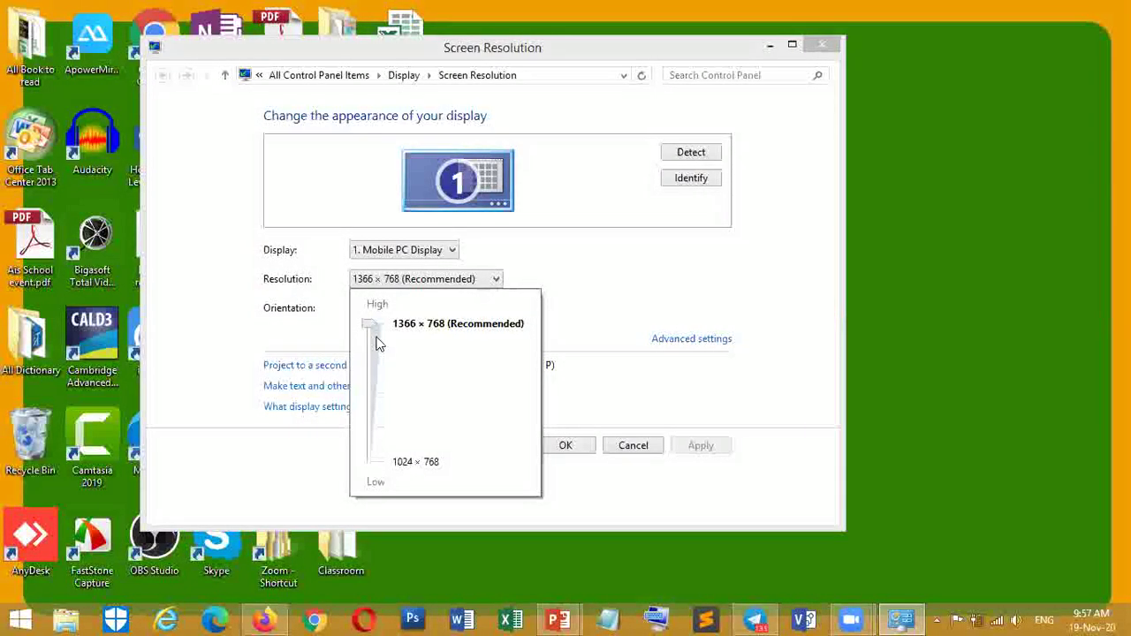
pyautogui.click(679, 278)
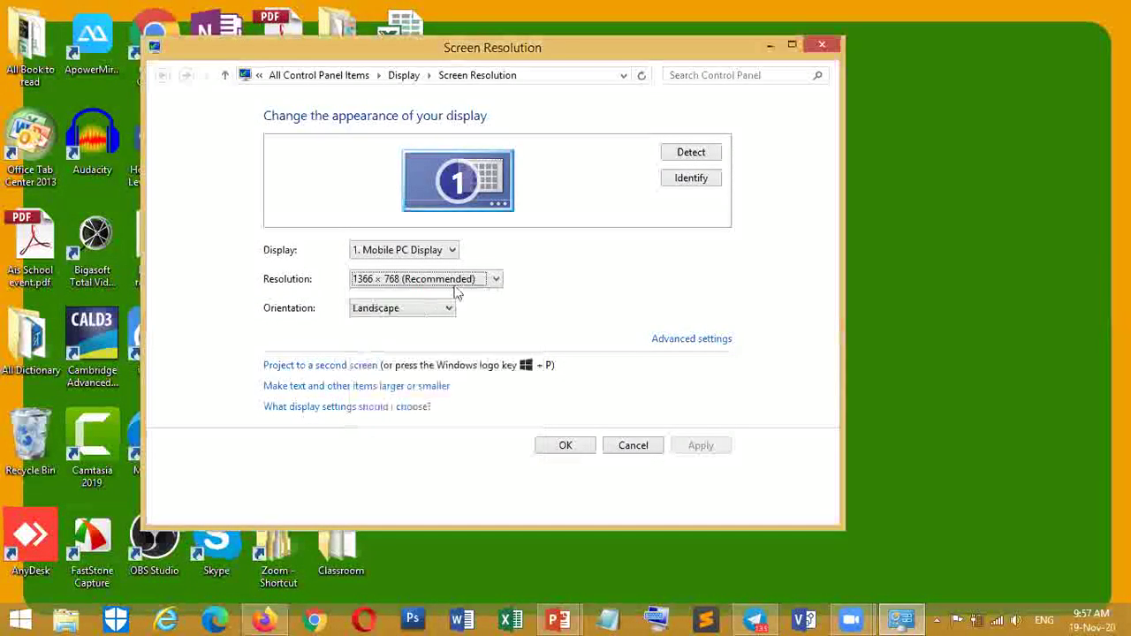
pyautogui.rightClick(902, 241)
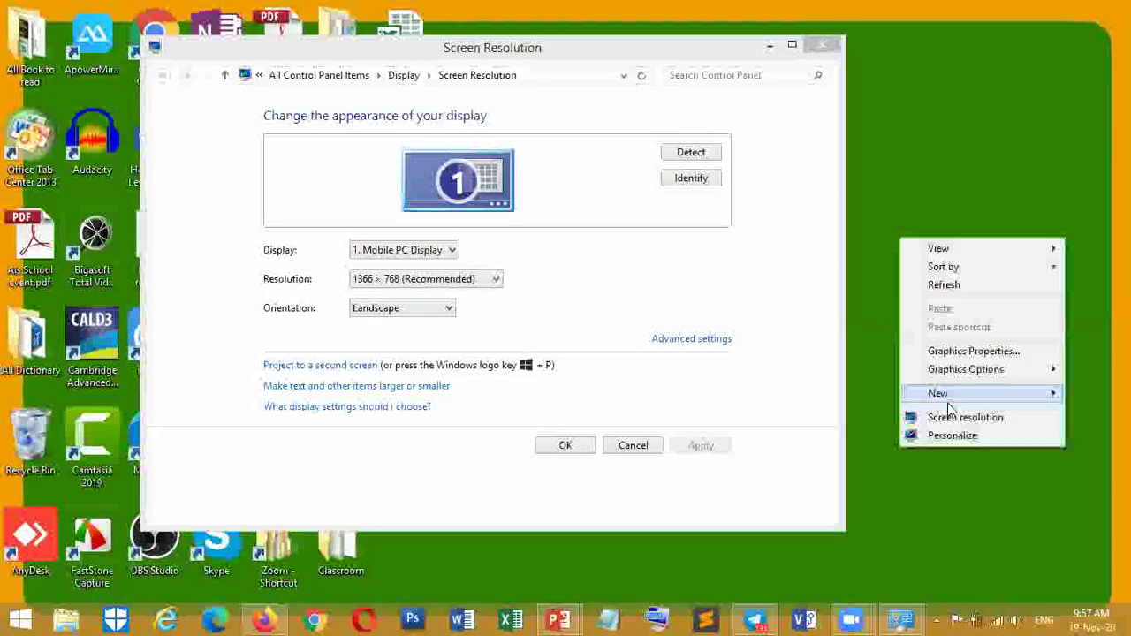
pyautogui.click(996, 422)
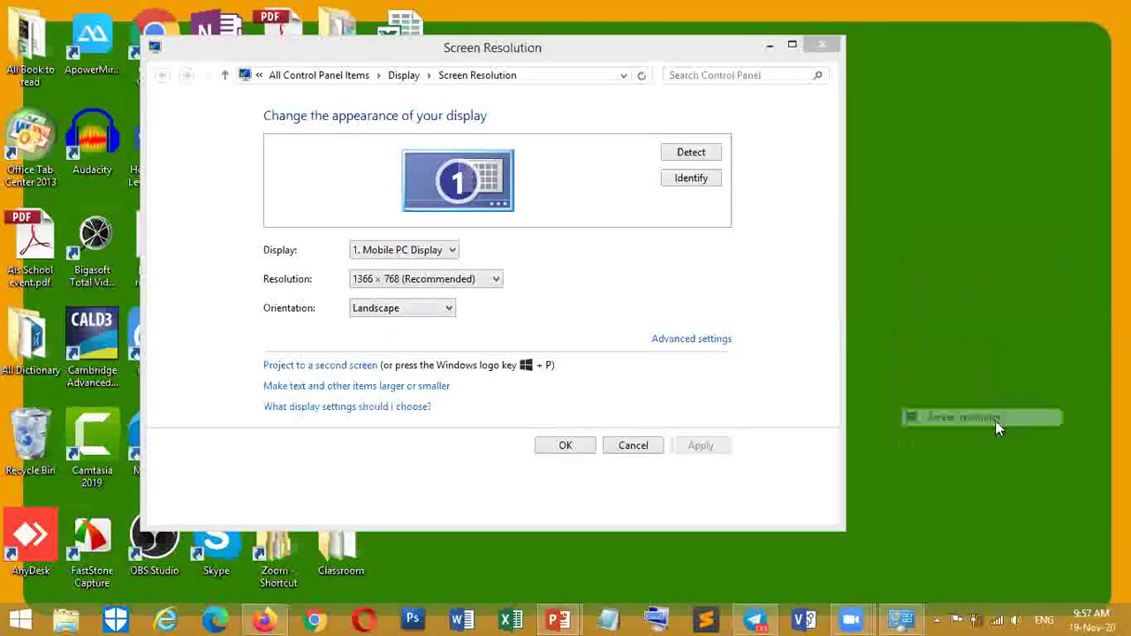
pyautogui.click(424, 281)
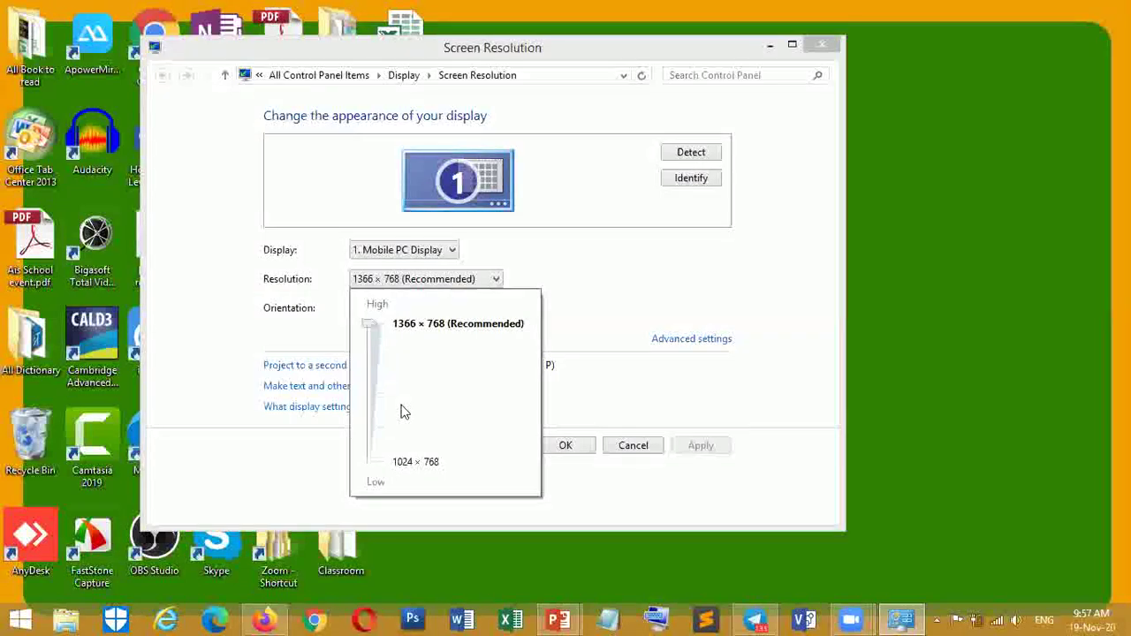
pyautogui.click(708, 453)
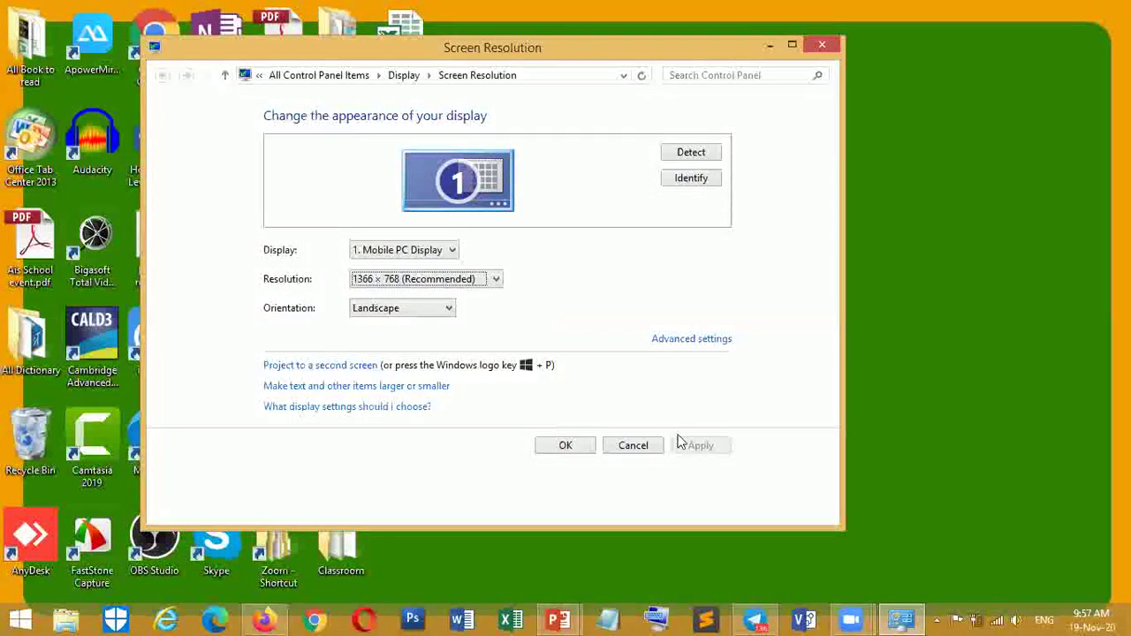
pyautogui.click(547, 449)
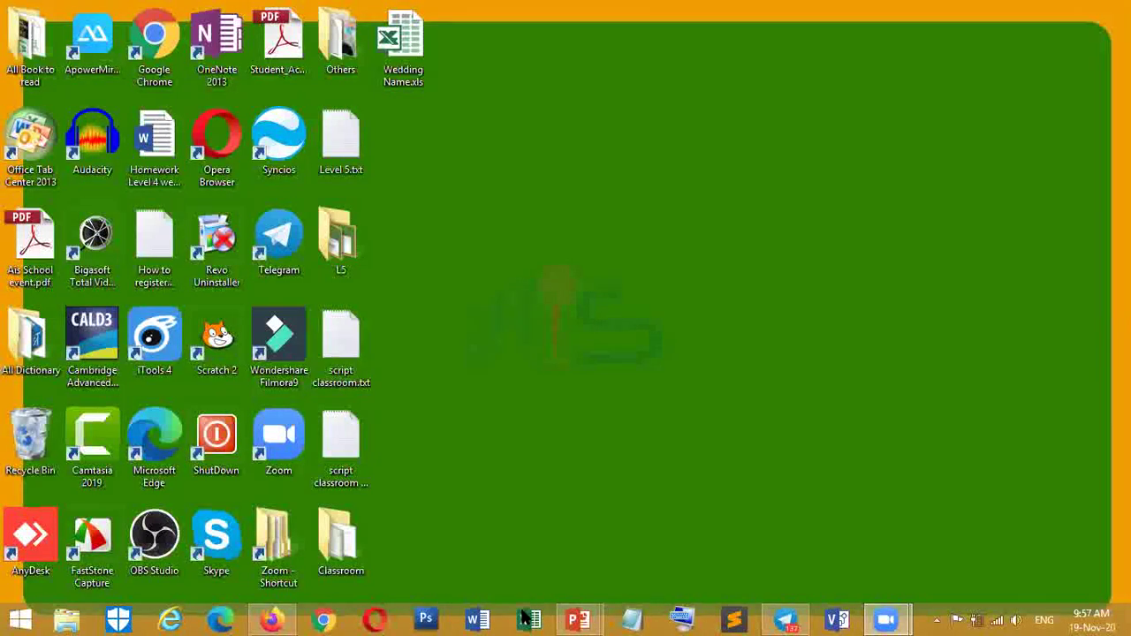
# Switch to the Control Panel presentation in PowerPoint and start the slide show from slide 13.
pyautogui.moveTo(579, 618)
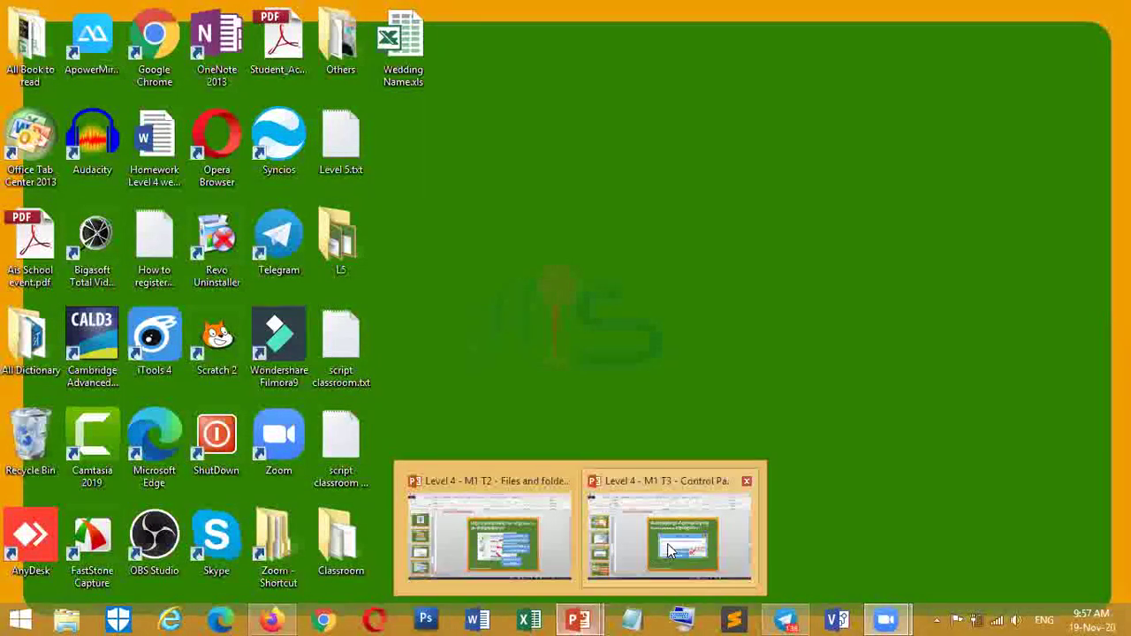
pyautogui.click(668, 544)
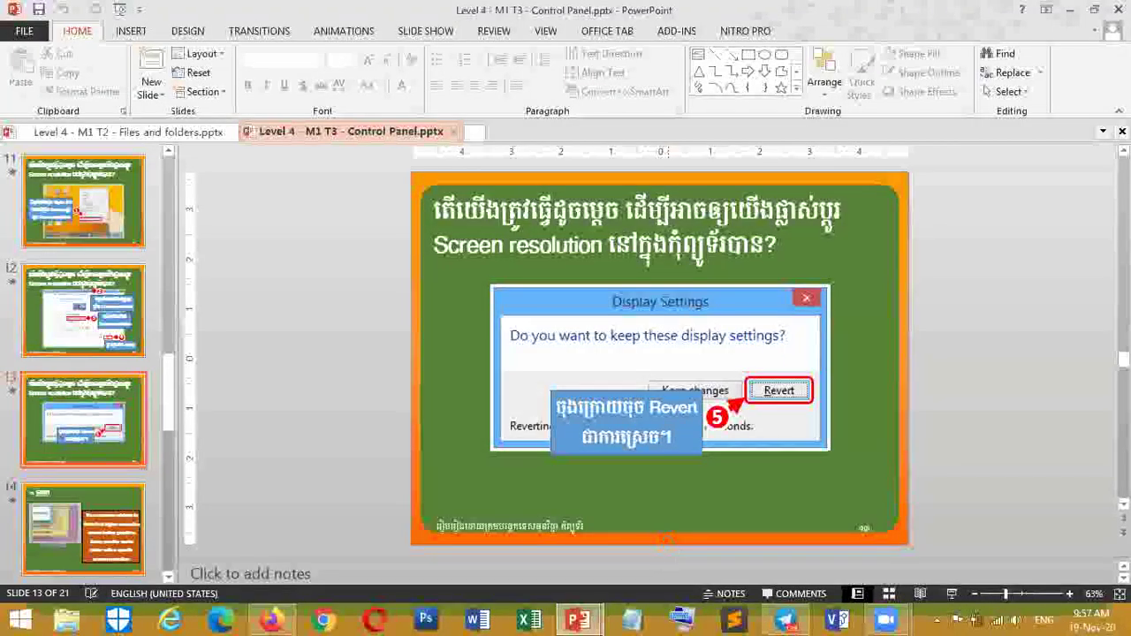
pyautogui.hotkey('shift', 'F5')
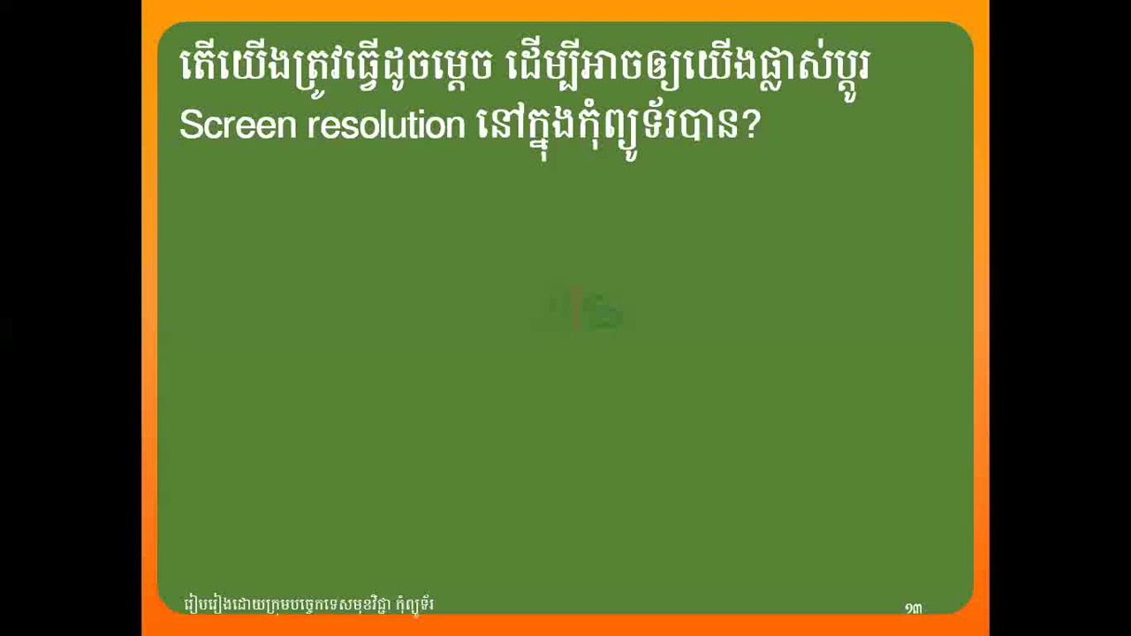
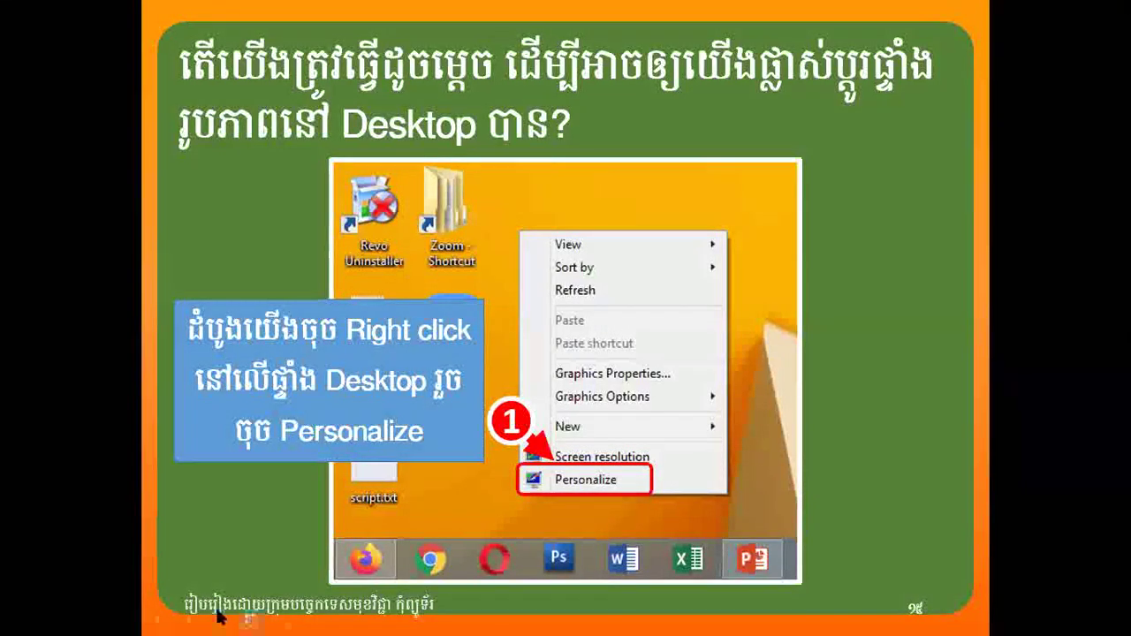
# Turn on the laser pointer, present the slides on changing the desktop background up to slide 16, and end the slide show.
pyautogui.click(251, 620)
pyautogui.click(208, 466)
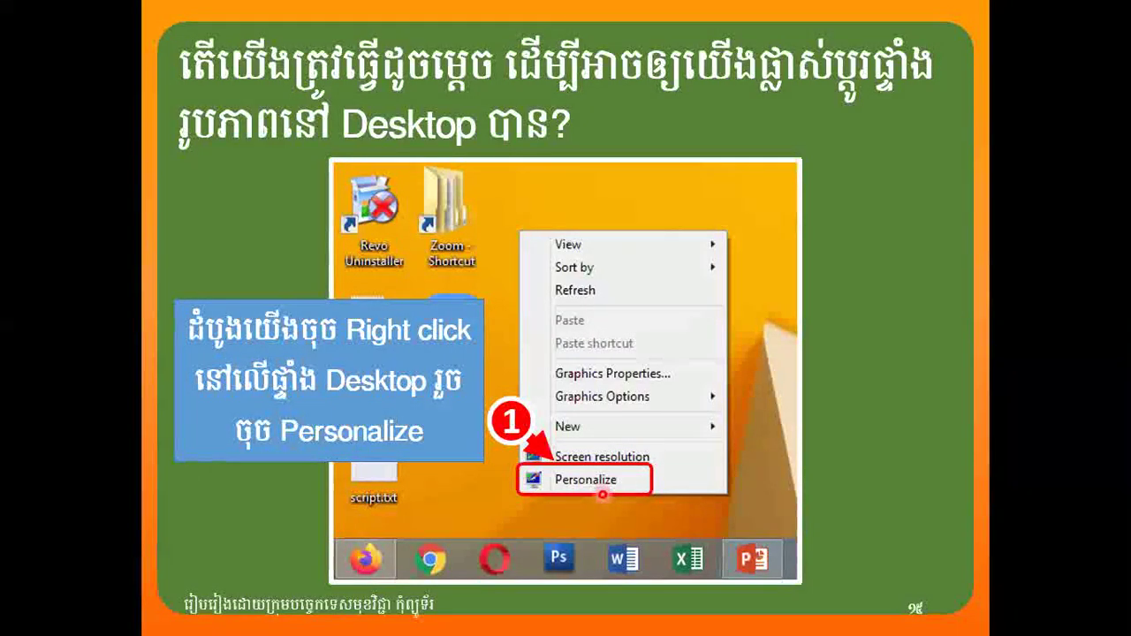
pyautogui.press('Right')
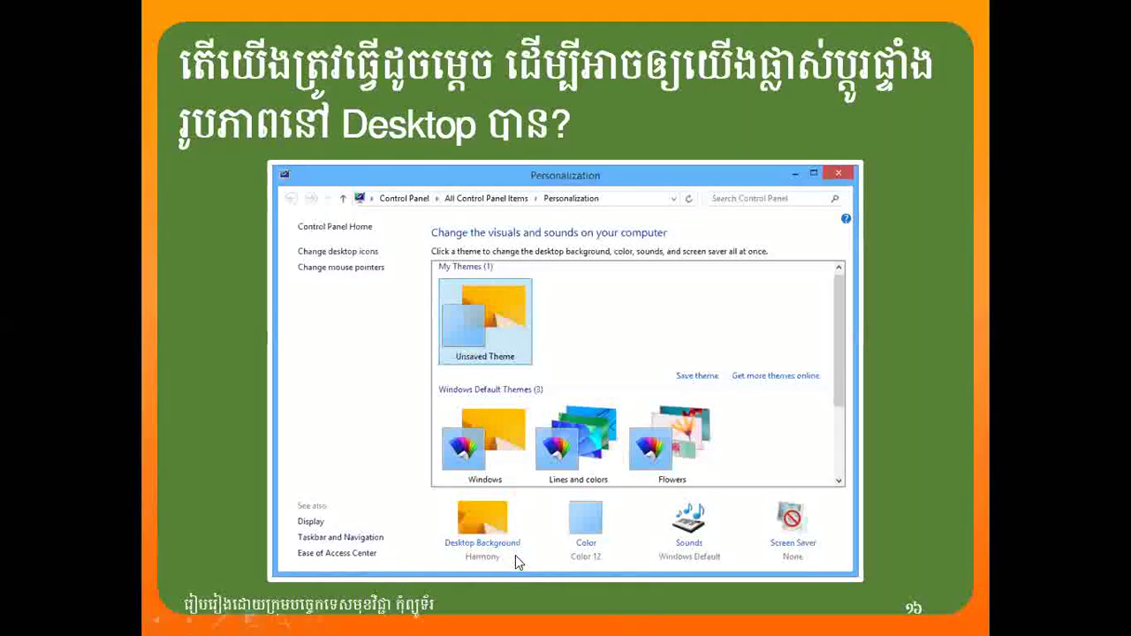
pyautogui.press('Escape')
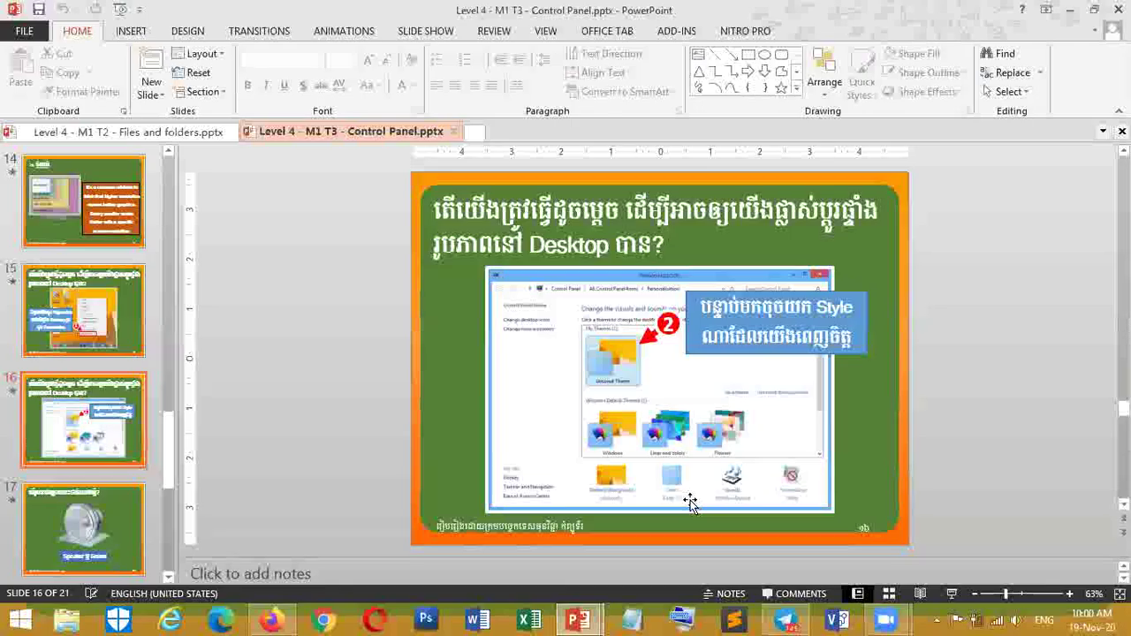
# Minimise the presentation, apply the Flowers theme in the desktop's Personalization settings and close them.
pyautogui.click(1071, 11)
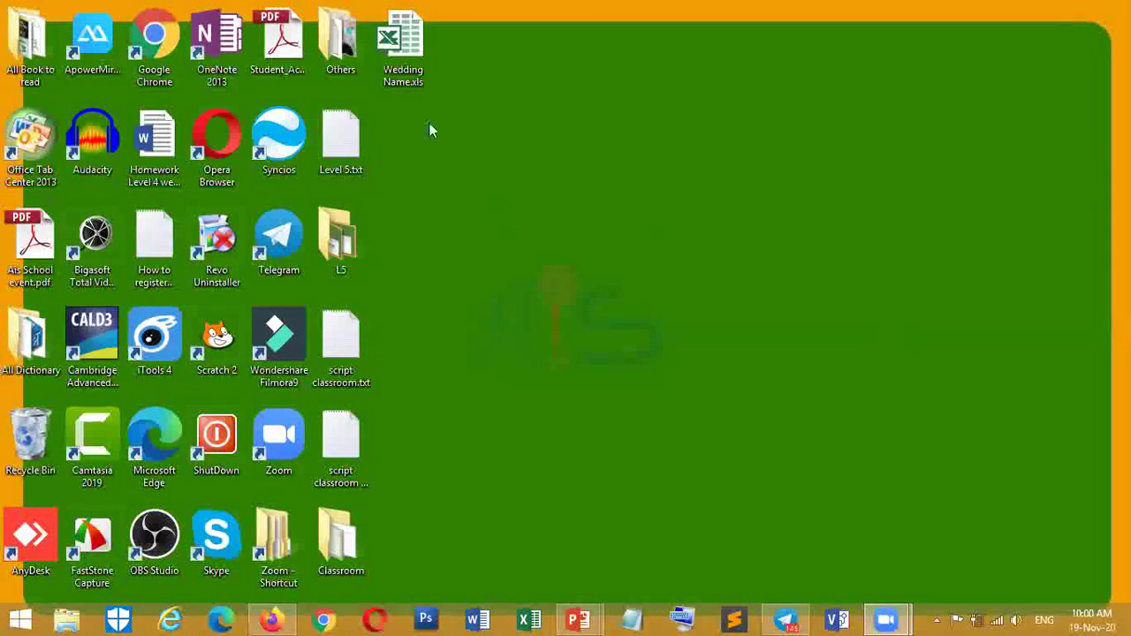
pyautogui.rightClick(639, 217)
pyautogui.rightClick(540, 170)
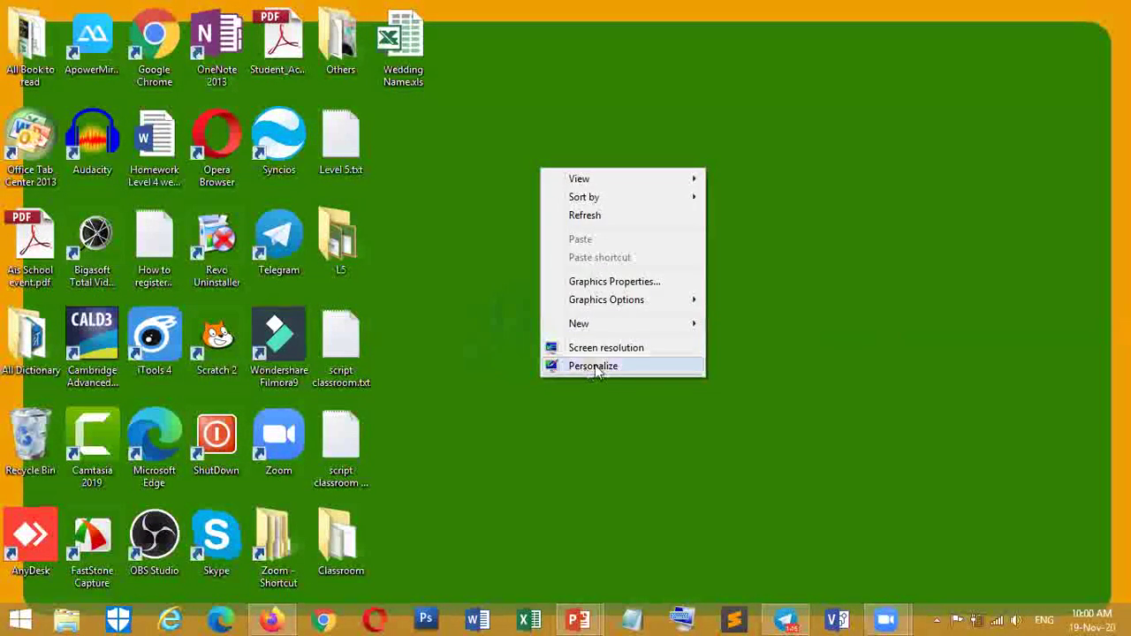
pyautogui.click(612, 369)
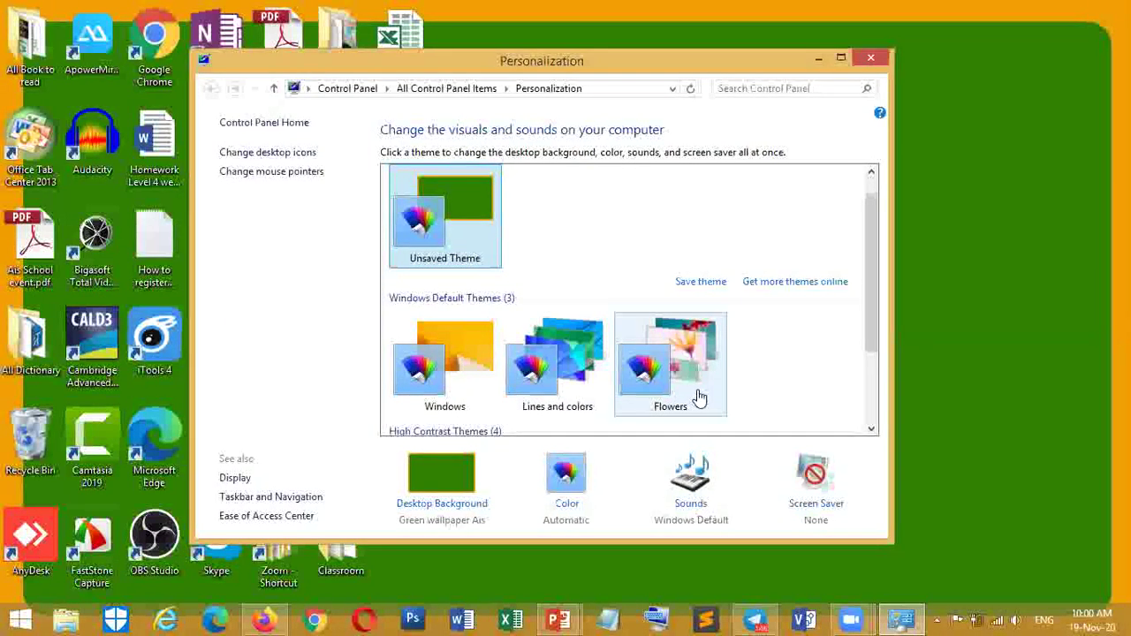
pyautogui.click(700, 398)
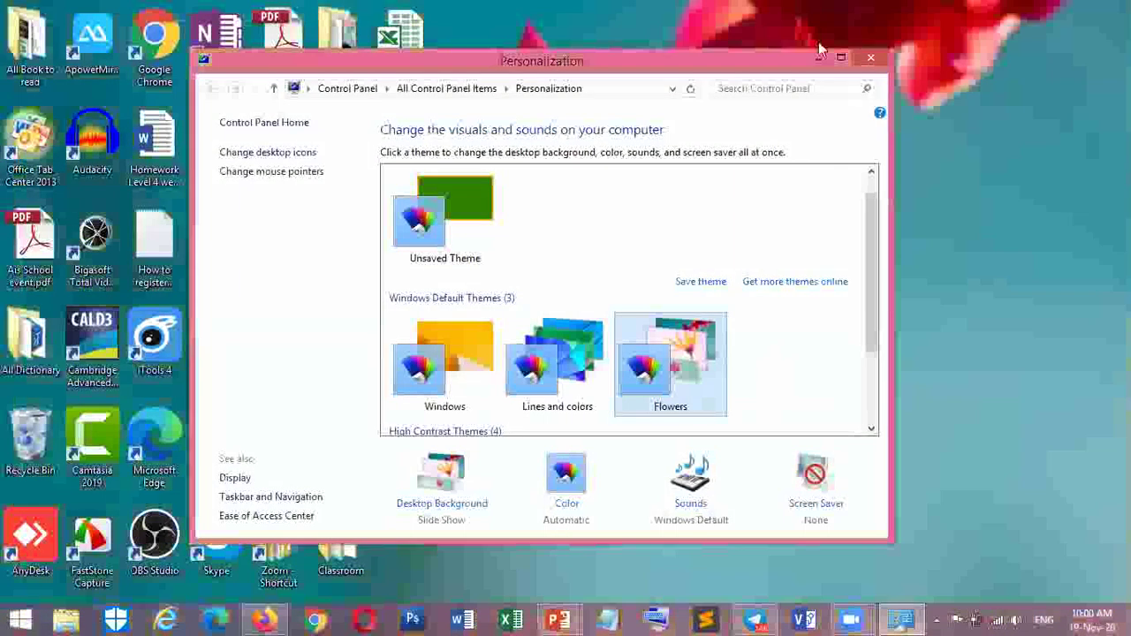
pyautogui.hotkey('alt', 'F4')
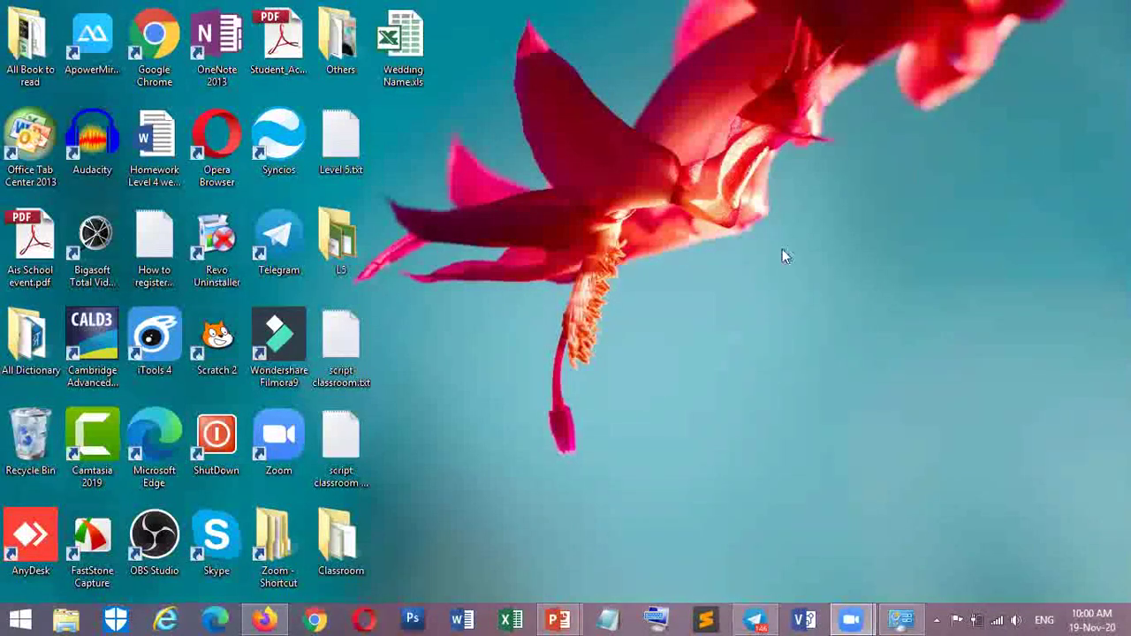
# Reopen the Personalization settings, apply the Lines and colors theme and close the window.
pyautogui.rightClick(544, 195)
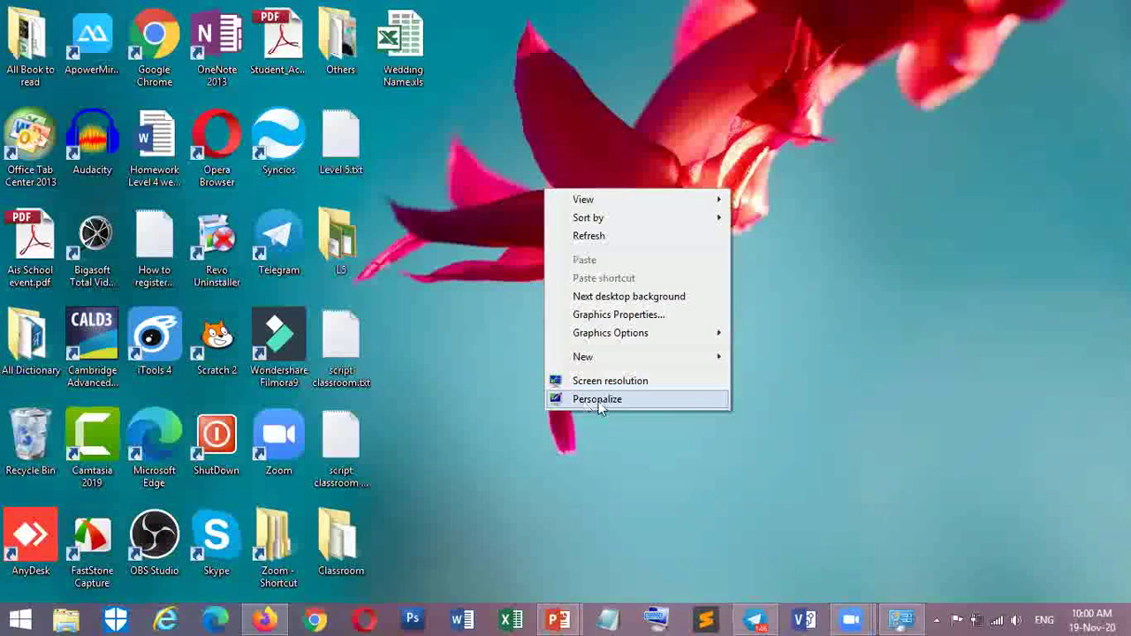
pyautogui.click(600, 399)
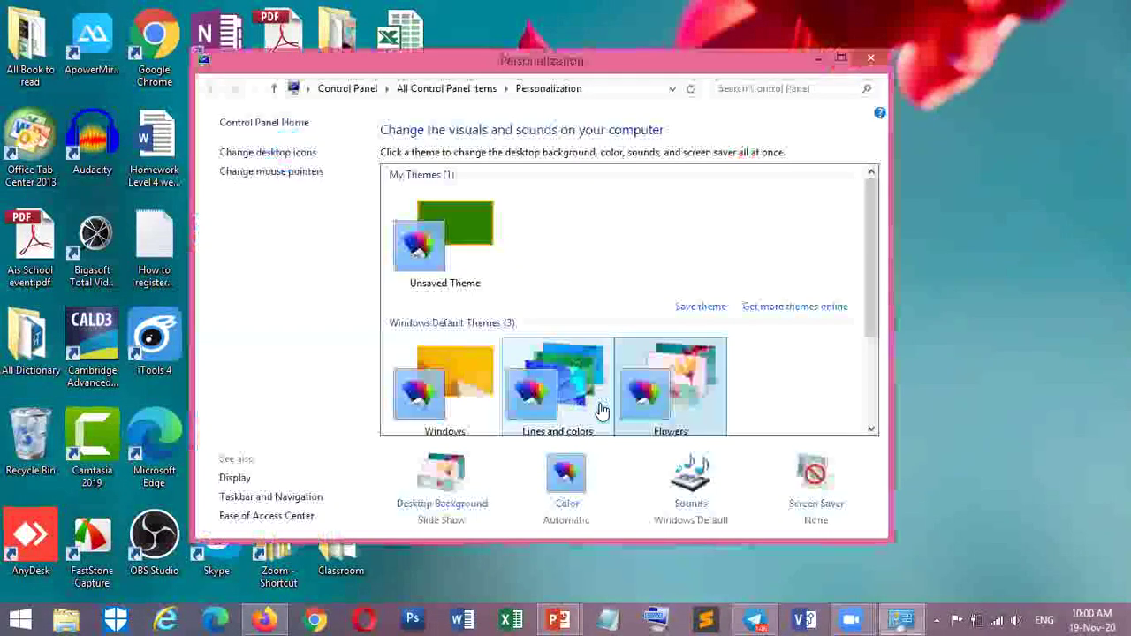
pyautogui.scroll(-1, 577, 407)
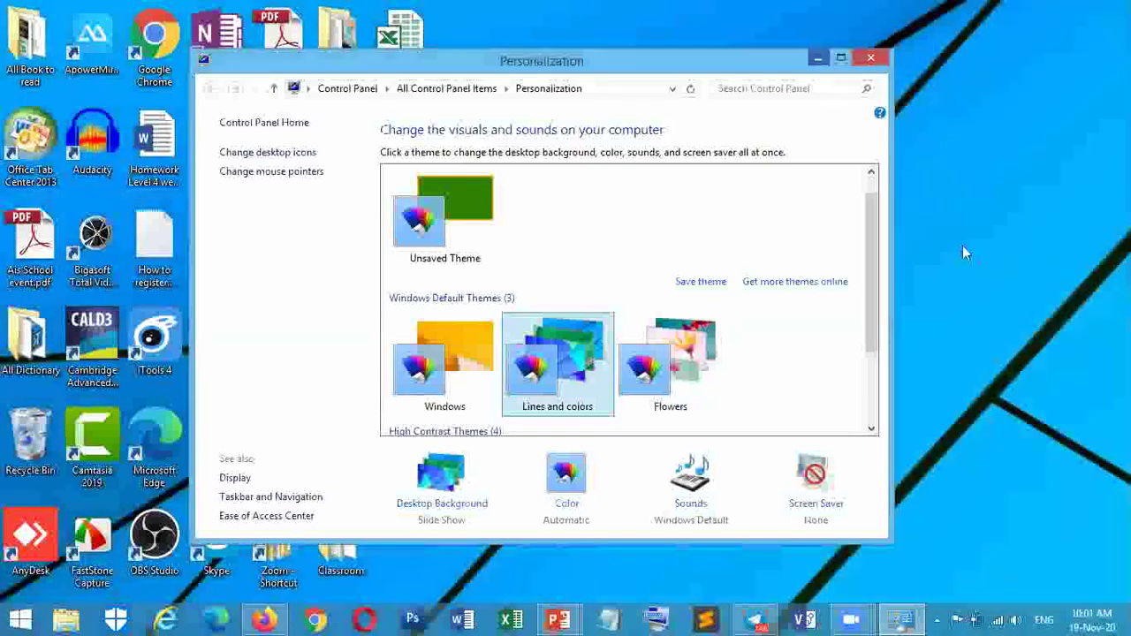
pyautogui.hotkey('alt', 'F4')
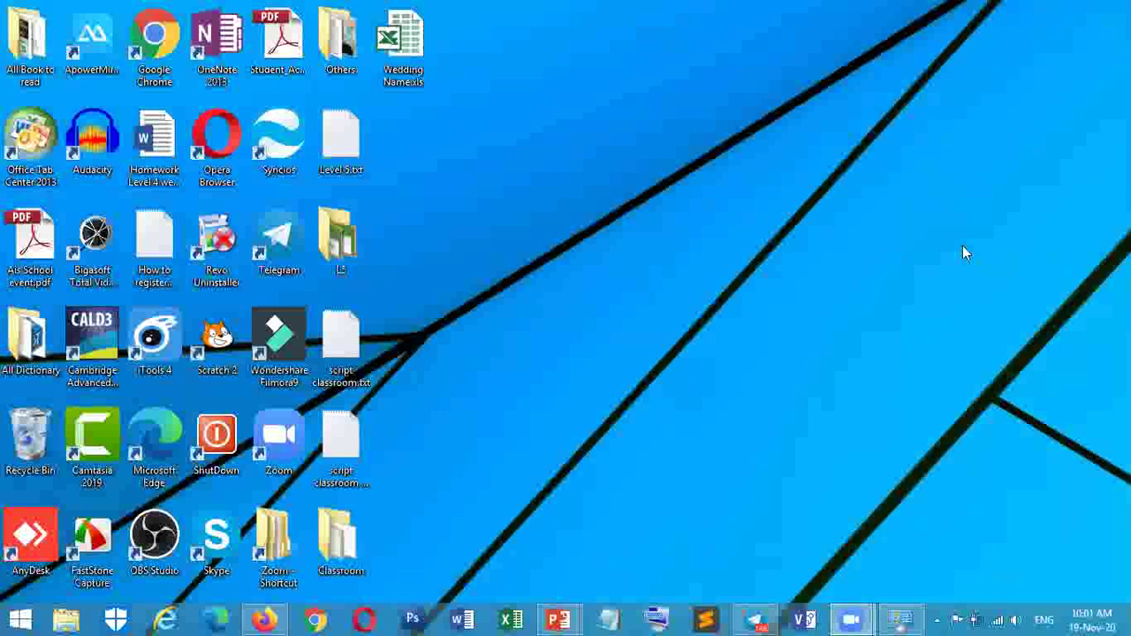
# Refresh the desktop, reopen the Personalization settings and apply the Flowers theme again.
pyautogui.rightClick(608, 147)
pyautogui.click(643, 199)
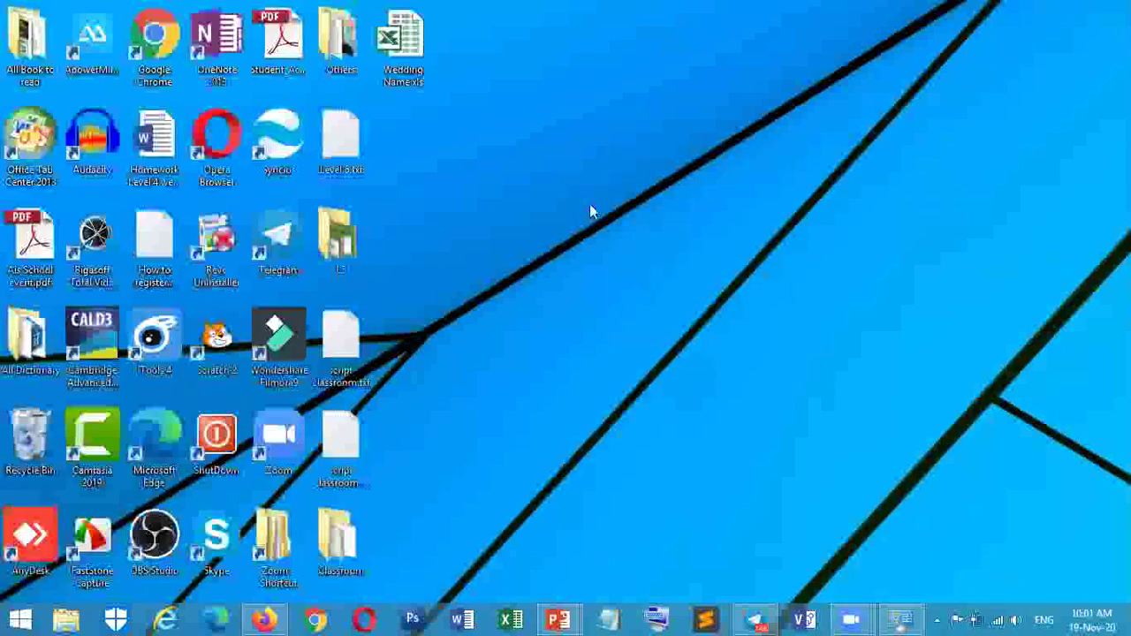
pyautogui.rightClick(558, 167)
pyautogui.rightClick(525, 202)
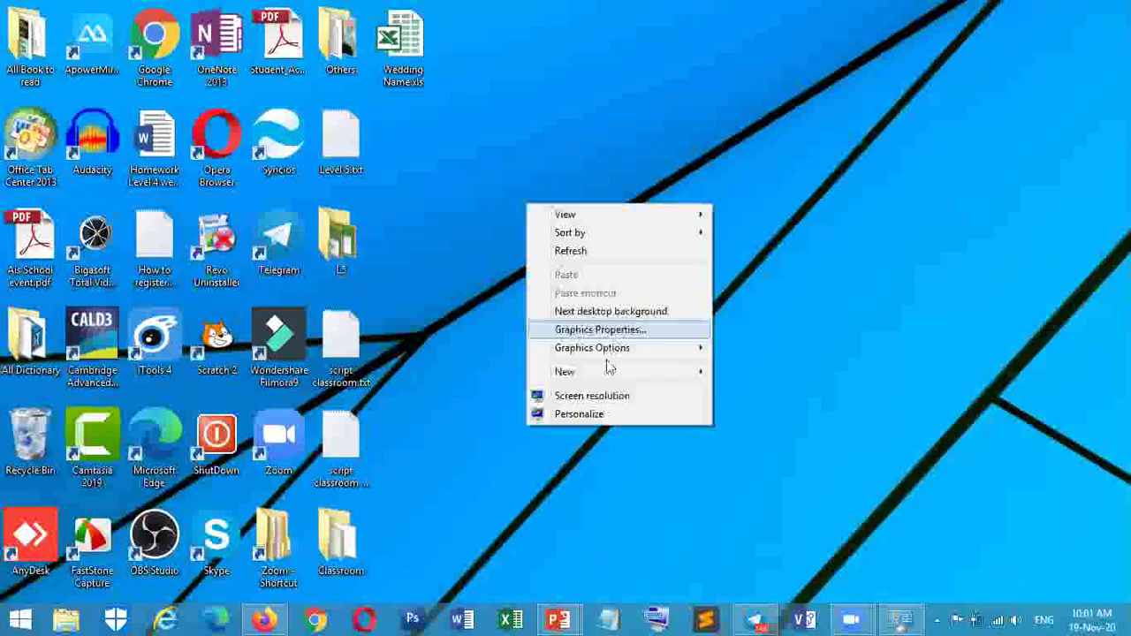
pyautogui.click(609, 413)
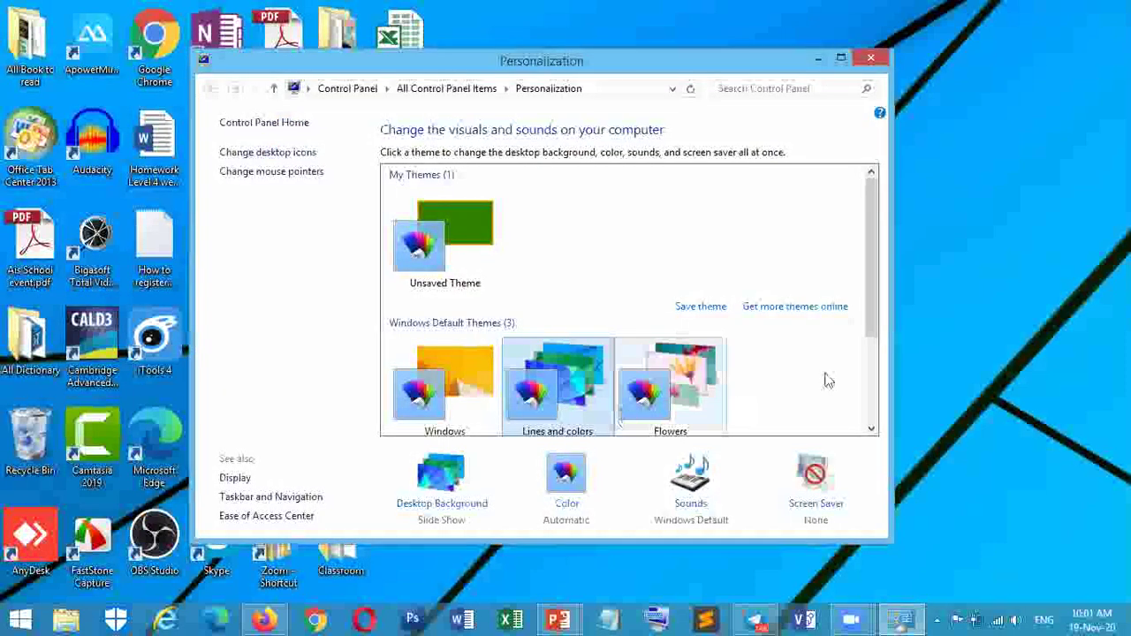
pyautogui.click(872, 358)
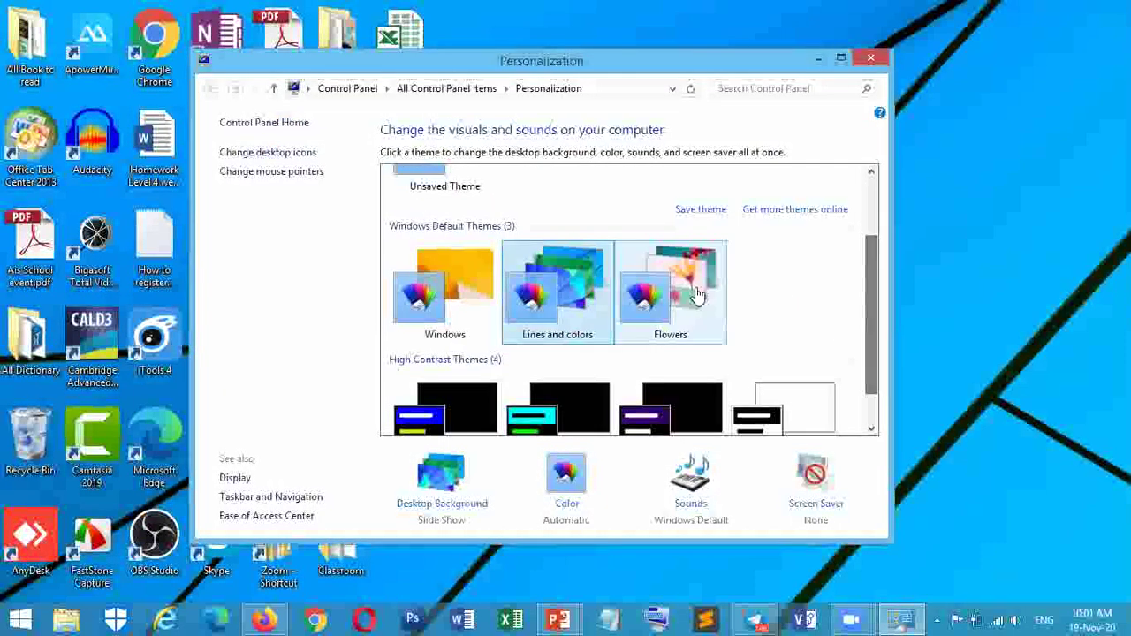
pyautogui.click(685, 299)
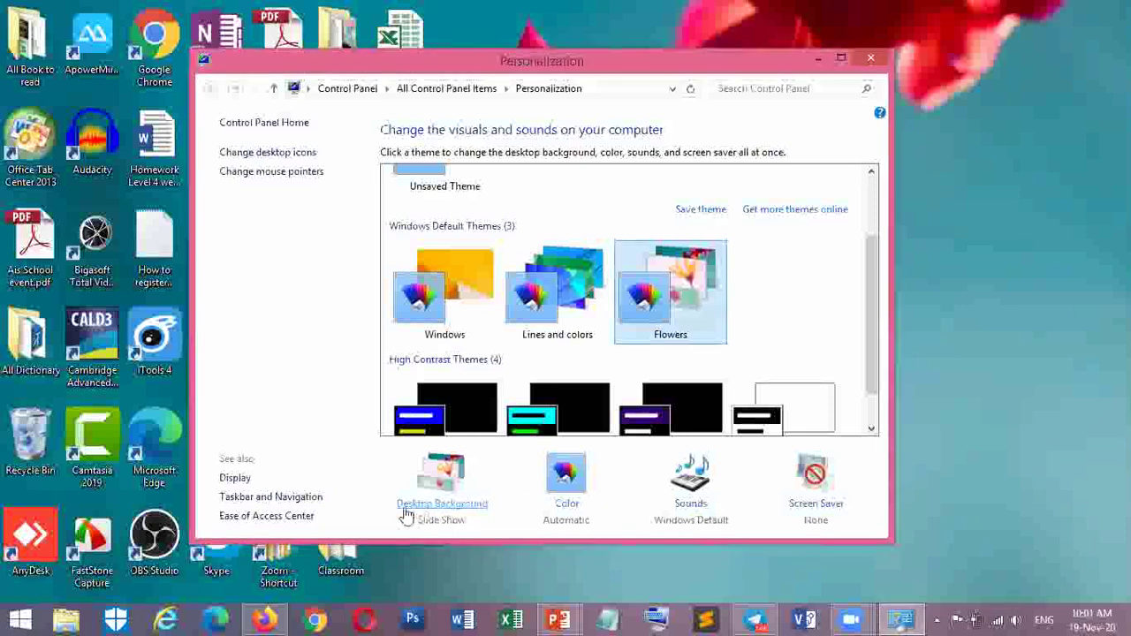
# In the desktop background settings, clear all selected pictures and choose only the green leaf picture in the Flowers group.
pyautogui.click(459, 509)
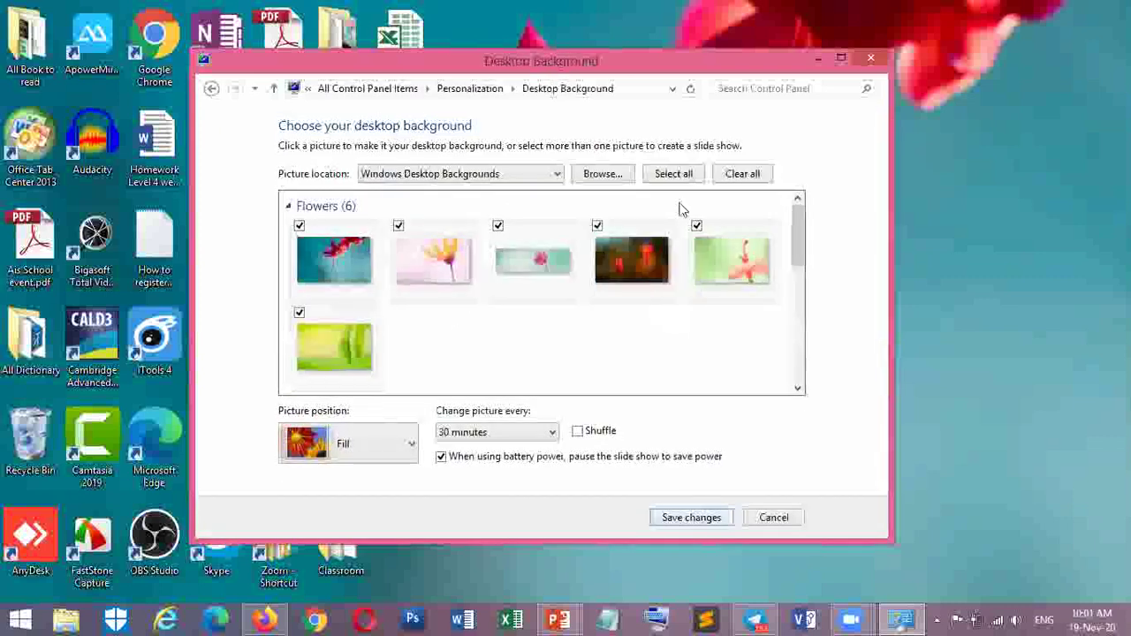
pyautogui.click(752, 177)
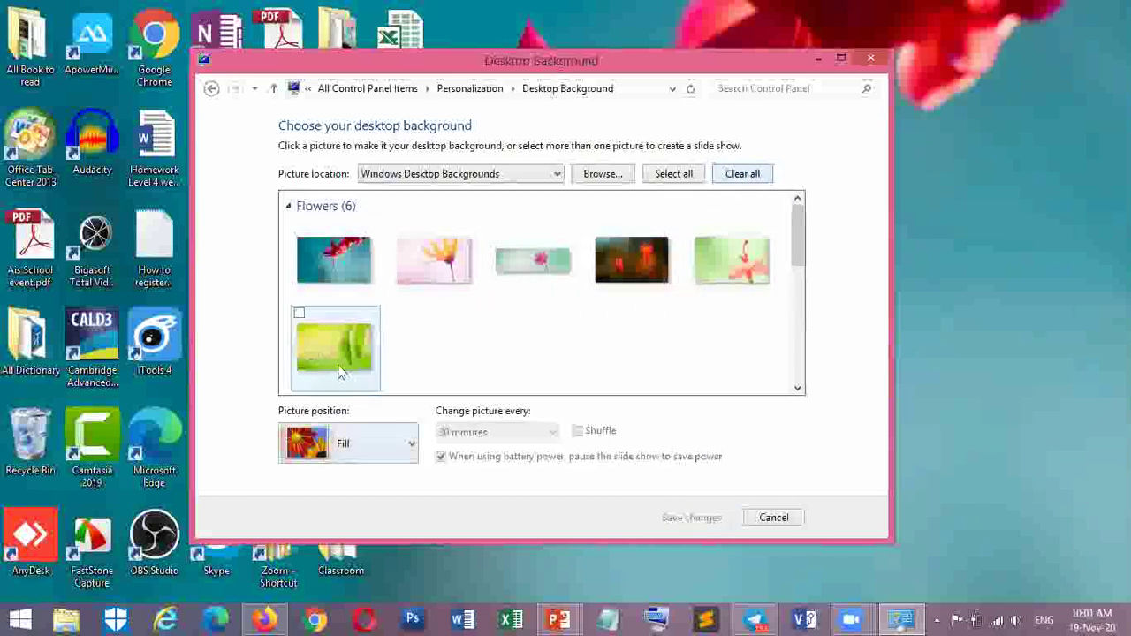
pyautogui.click(311, 370)
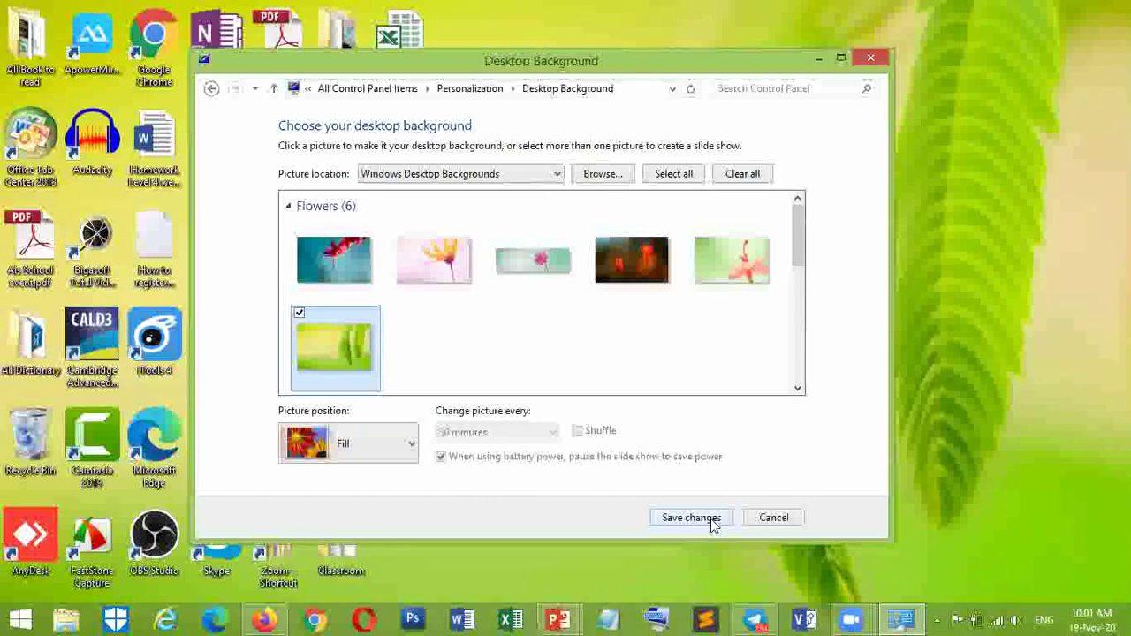
# Deselect the green leaf picture and choose the orange and blue building picture in the Lines and colors group.
pyautogui.click(300, 314)
pyautogui.scroll(-5, 485, 352)
pyautogui.scroll(5, 485, 352)
pyautogui.scroll(-5, 485, 352)
pyautogui.scroll(5, 484, 352)
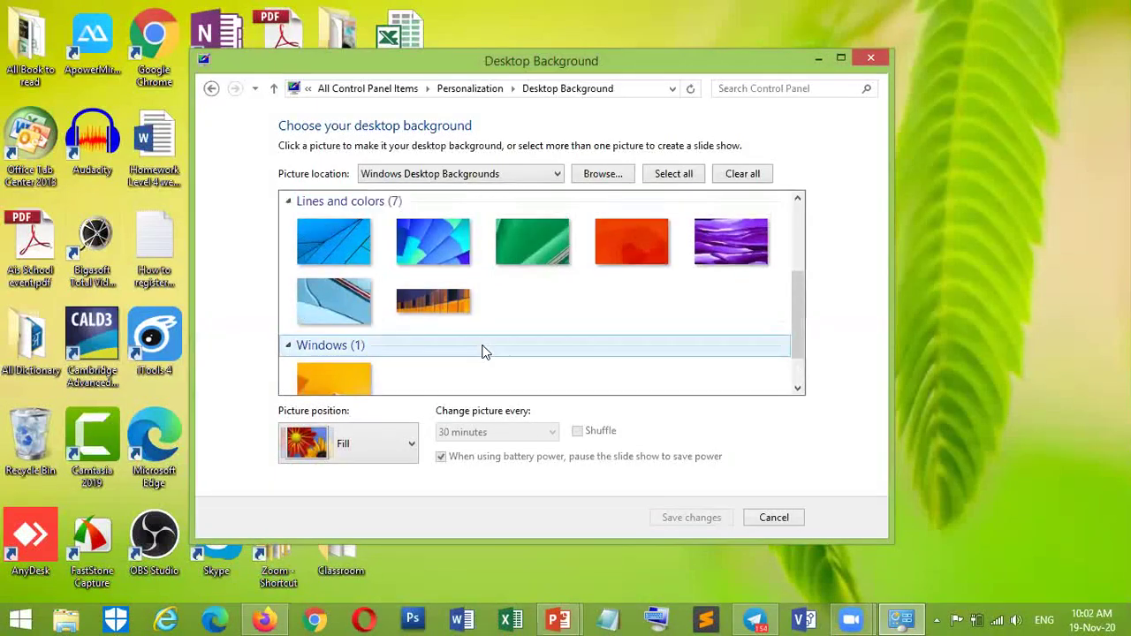
pyautogui.scroll(-5, 485, 352)
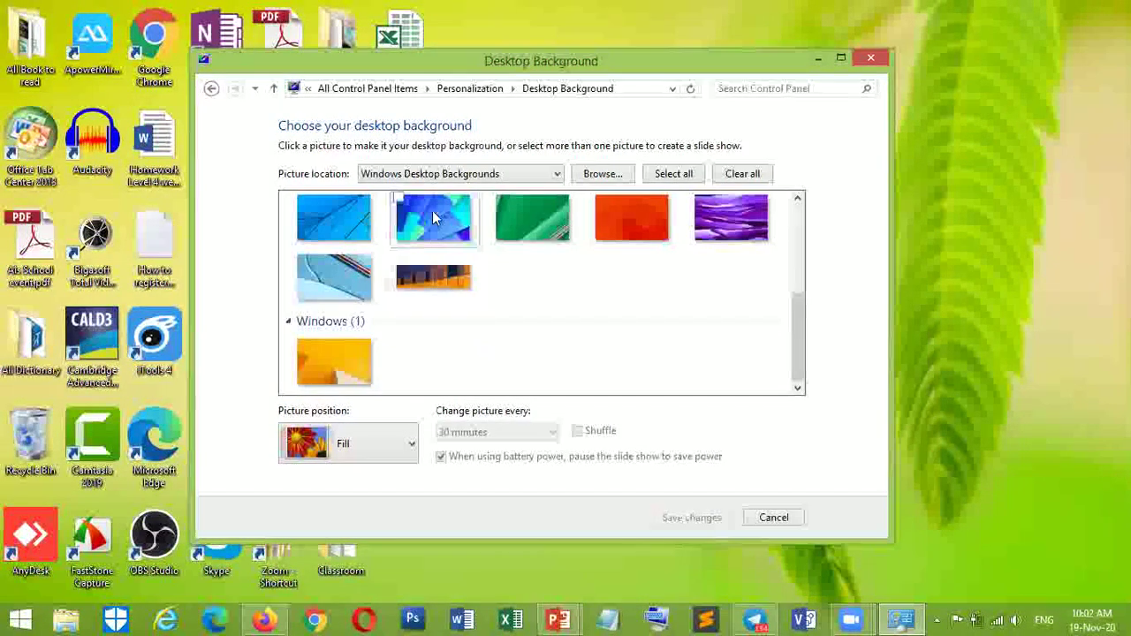
pyautogui.click(401, 257)
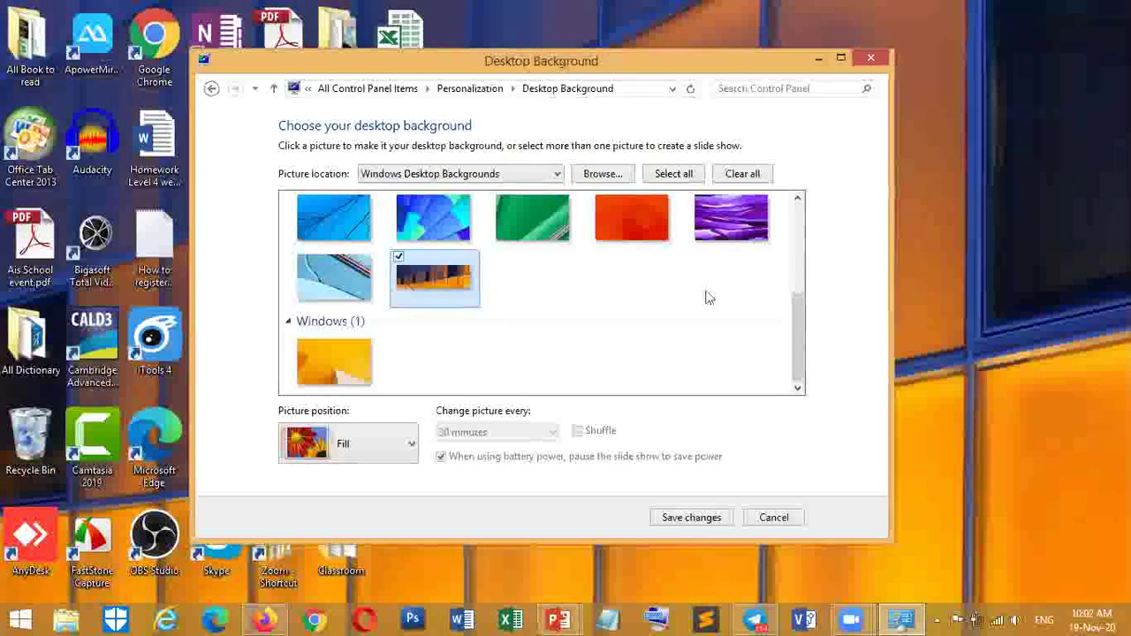
# Try the green picture in the Lines and colors group as the desktop background and cancel the background changes.
pyautogui.scroll(1, 664, 339)
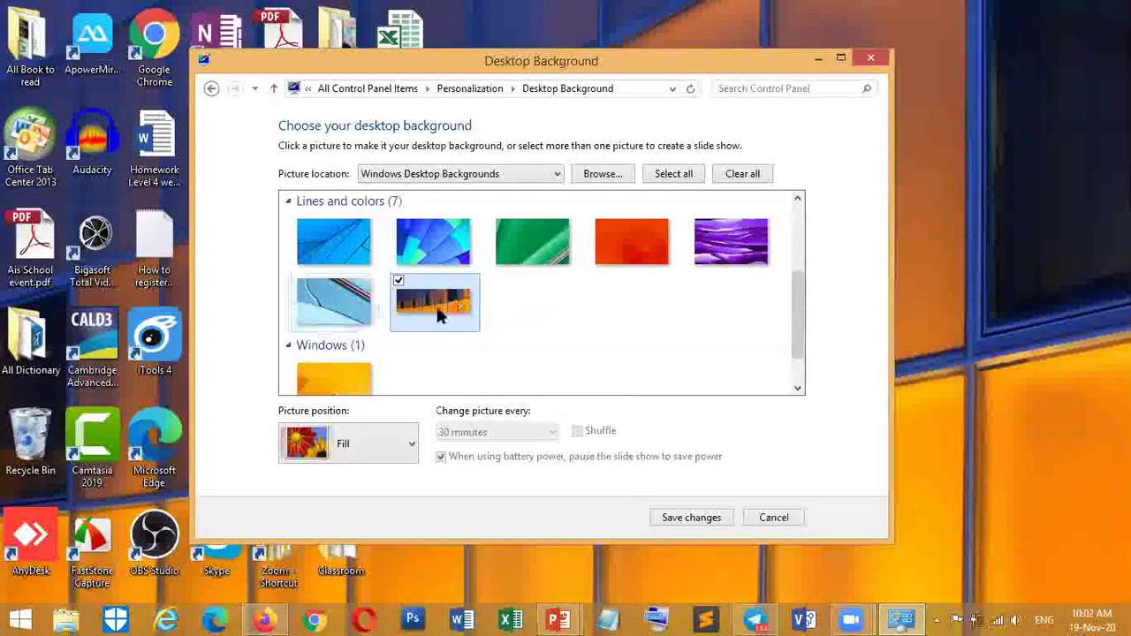
pyautogui.click(504, 227)
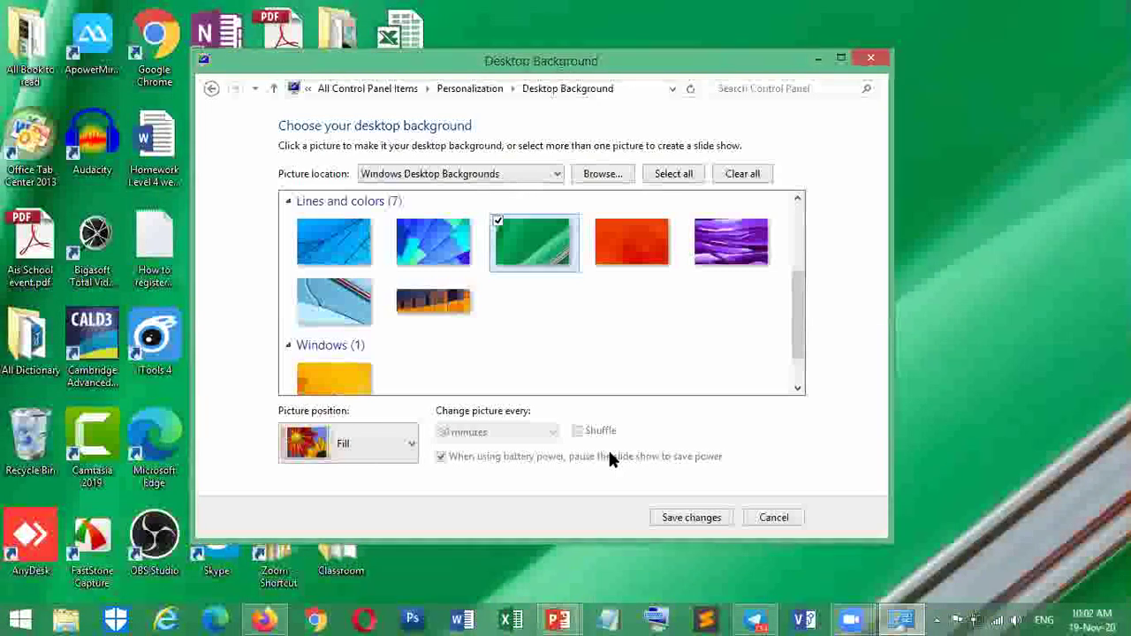
pyautogui.click(774, 522)
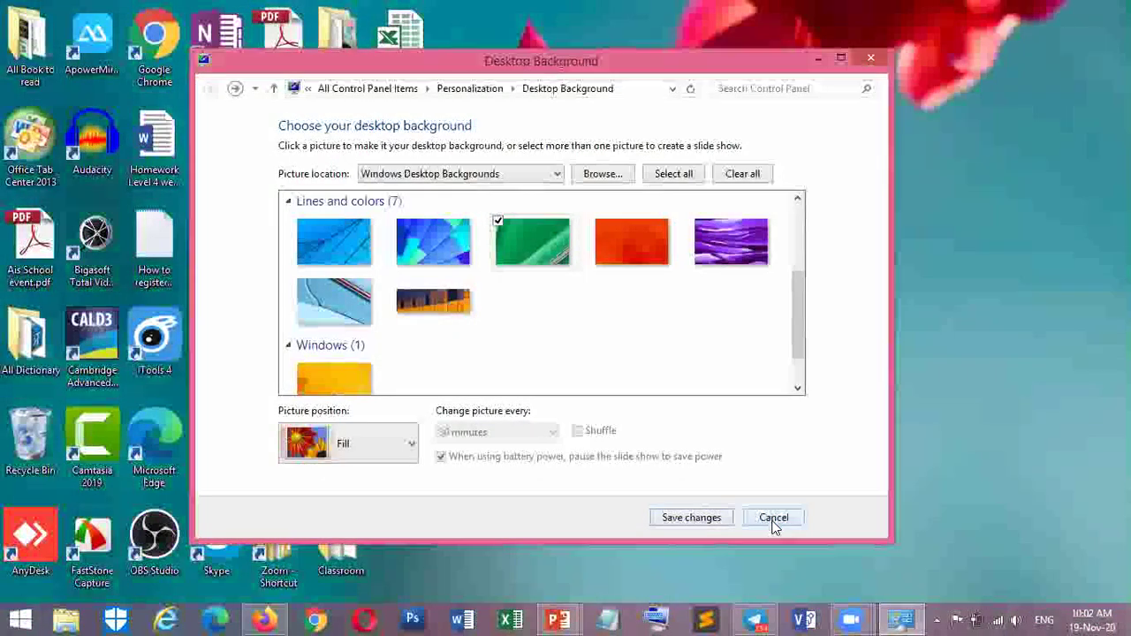
# Close the Personalization window and open the All Photo folder on the StoreData1 (D:) drive in File Explorer.
pyautogui.click(854, 57)
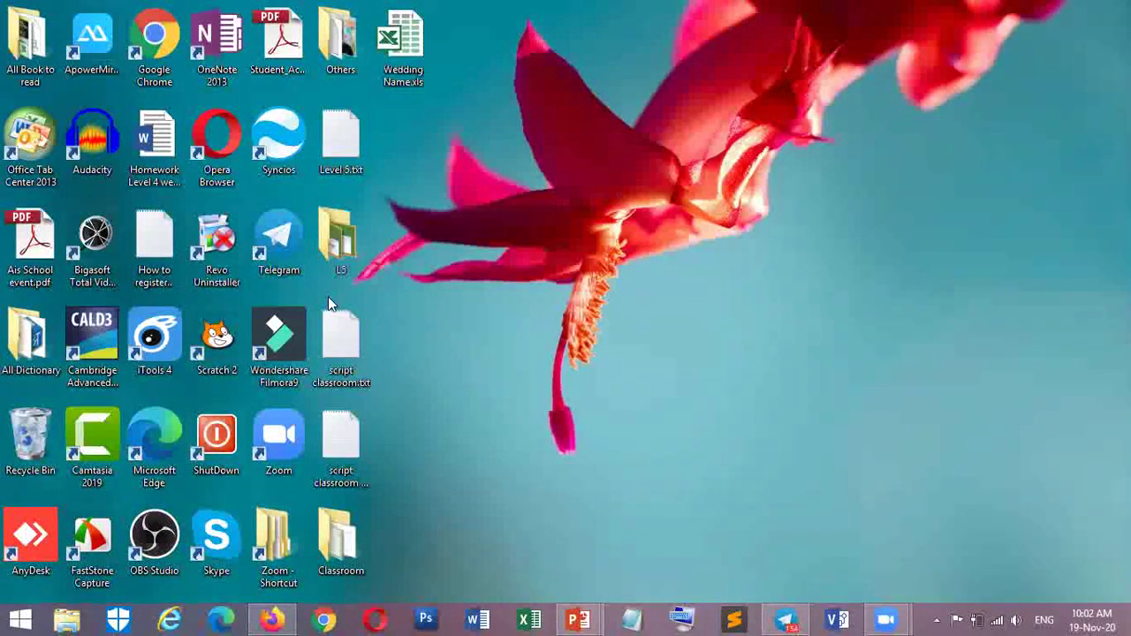
pyautogui.click(68, 619)
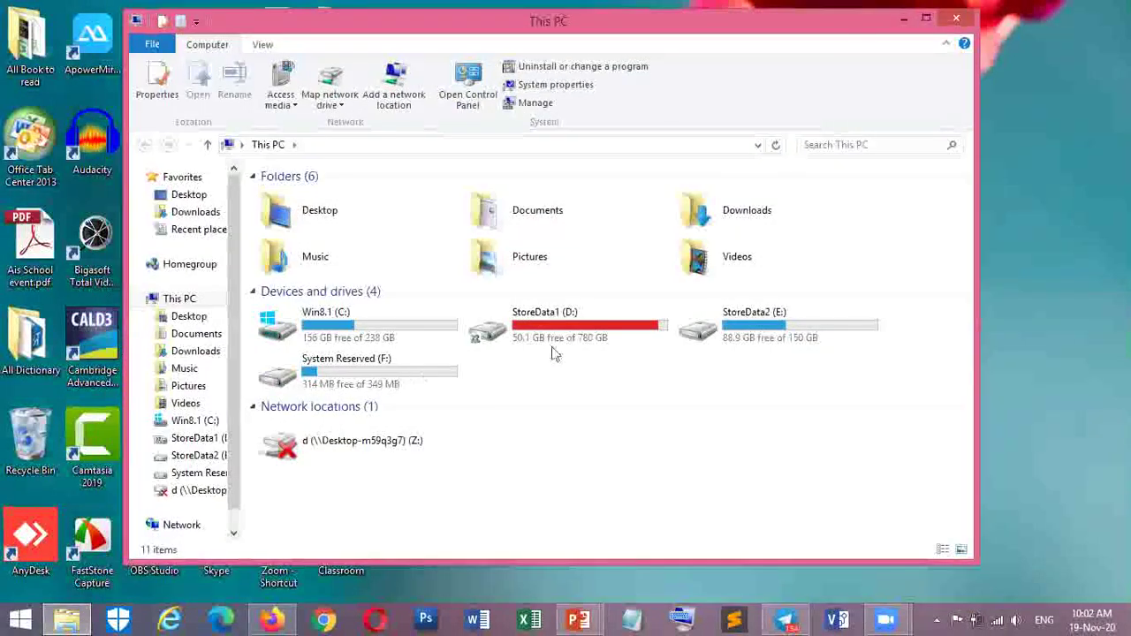
pyautogui.doubleClick(579, 331)
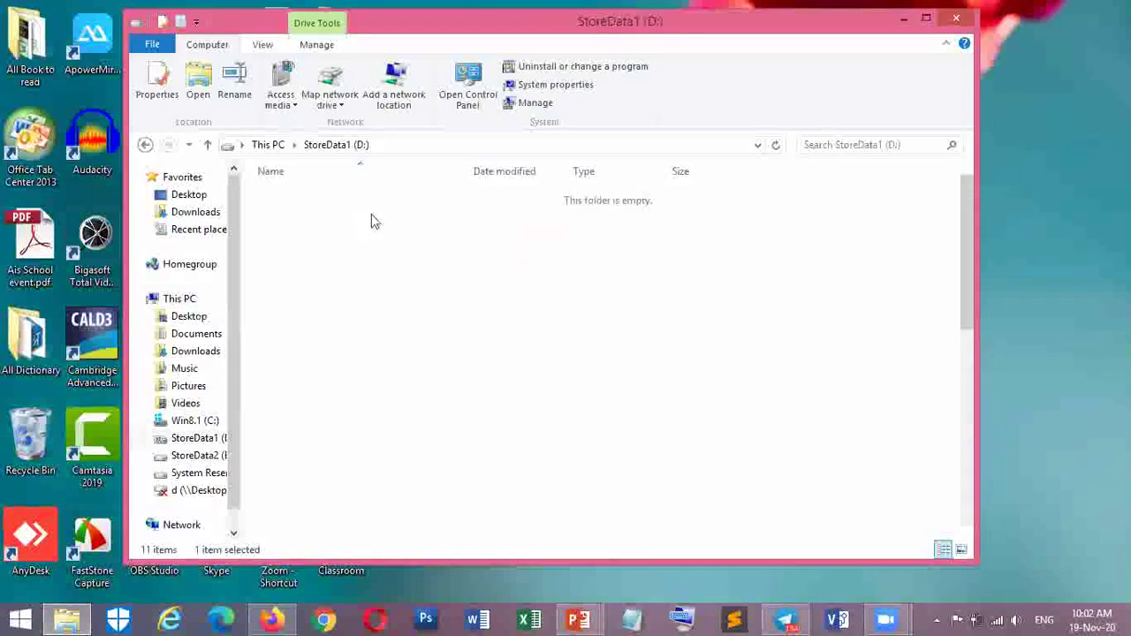
pyautogui.doubleClick(324, 235)
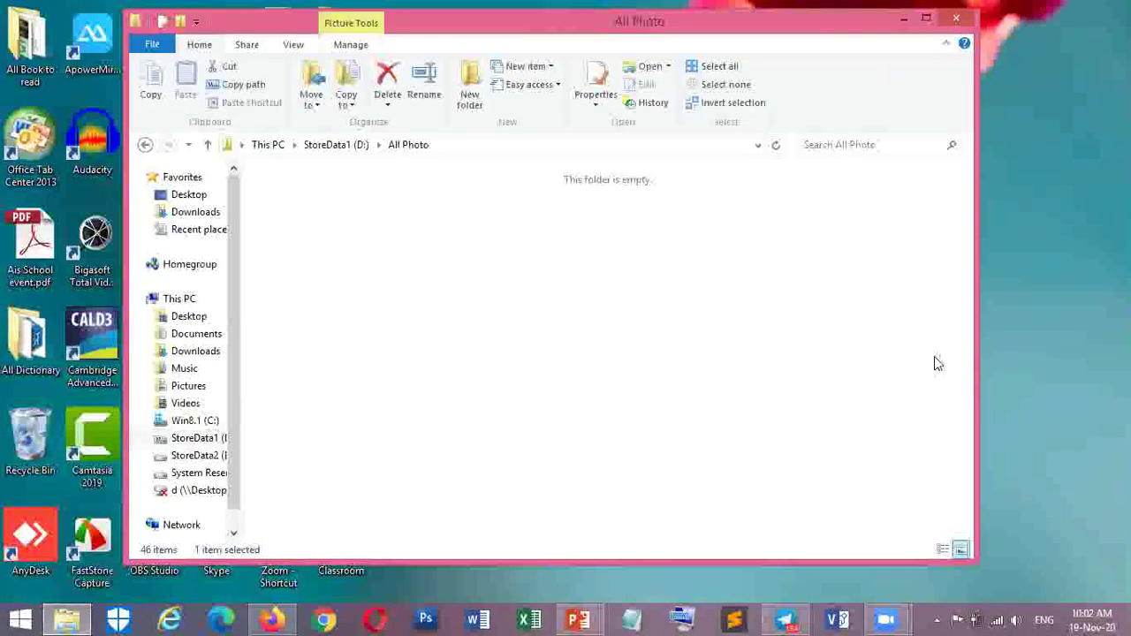
# Set the picture 2017-12-31 10.37.06 1.jpg from the All Photo folder as the desktop background and minimize the folder window.
pyautogui.scroll(-10, 952, 310)
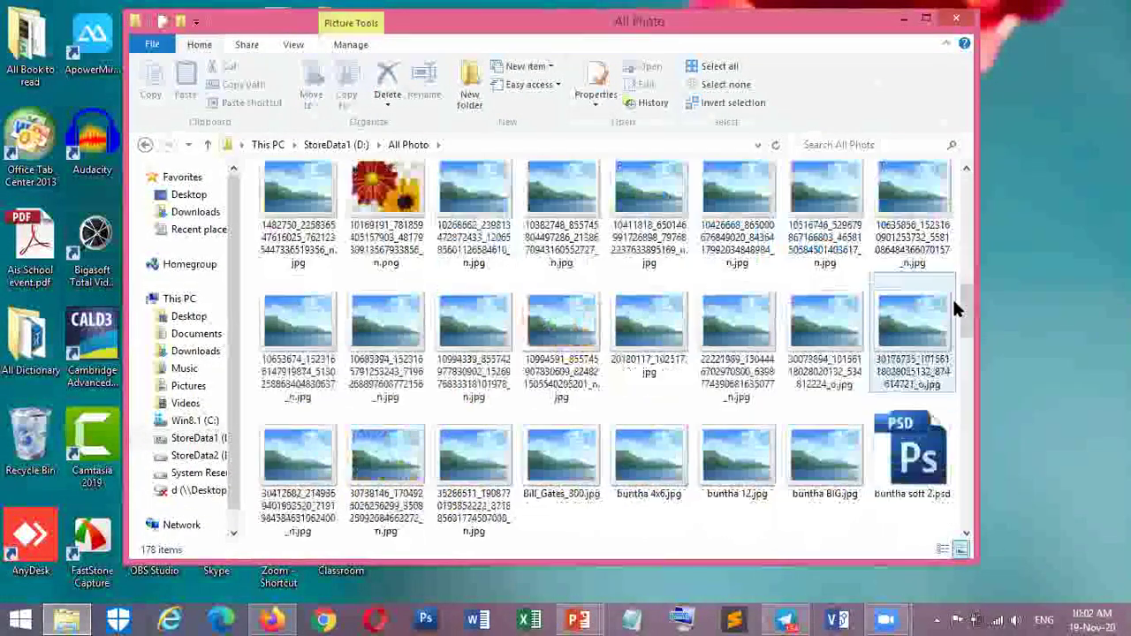
pyautogui.scroll(5, 953, 297)
pyautogui.scroll(-2, 953, 297)
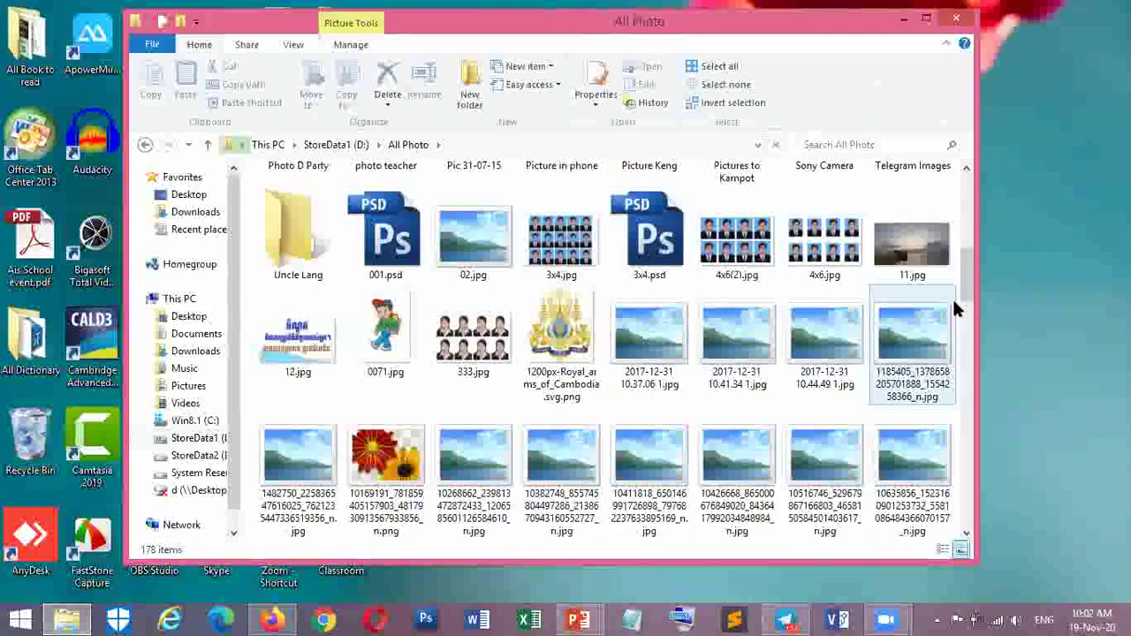
pyautogui.scroll(-2, 953, 297)
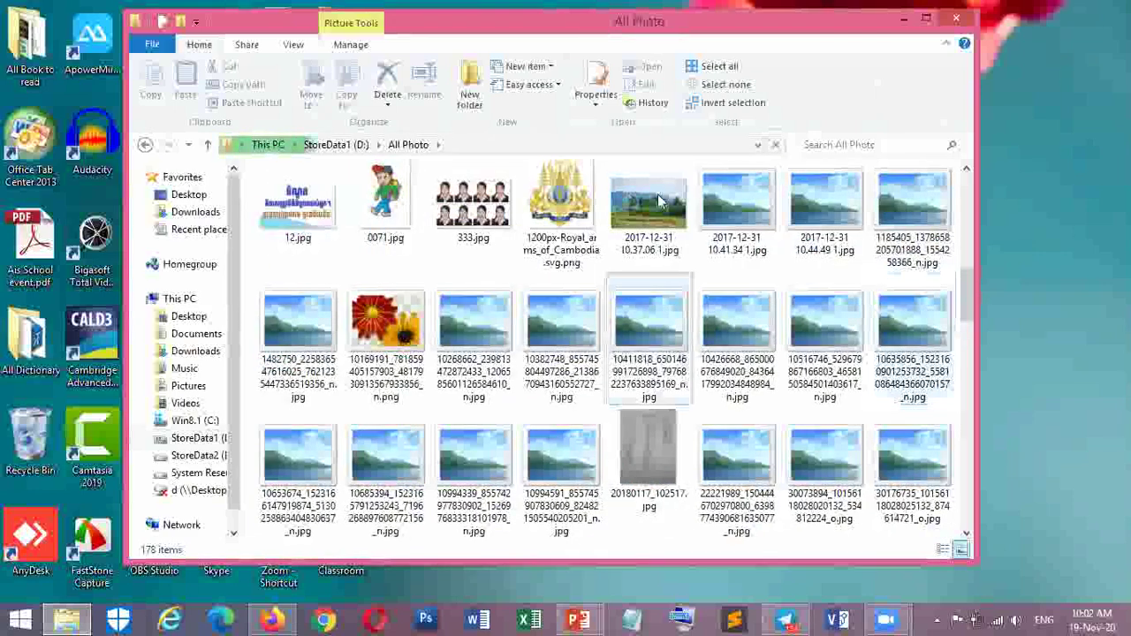
pyautogui.click(657, 227)
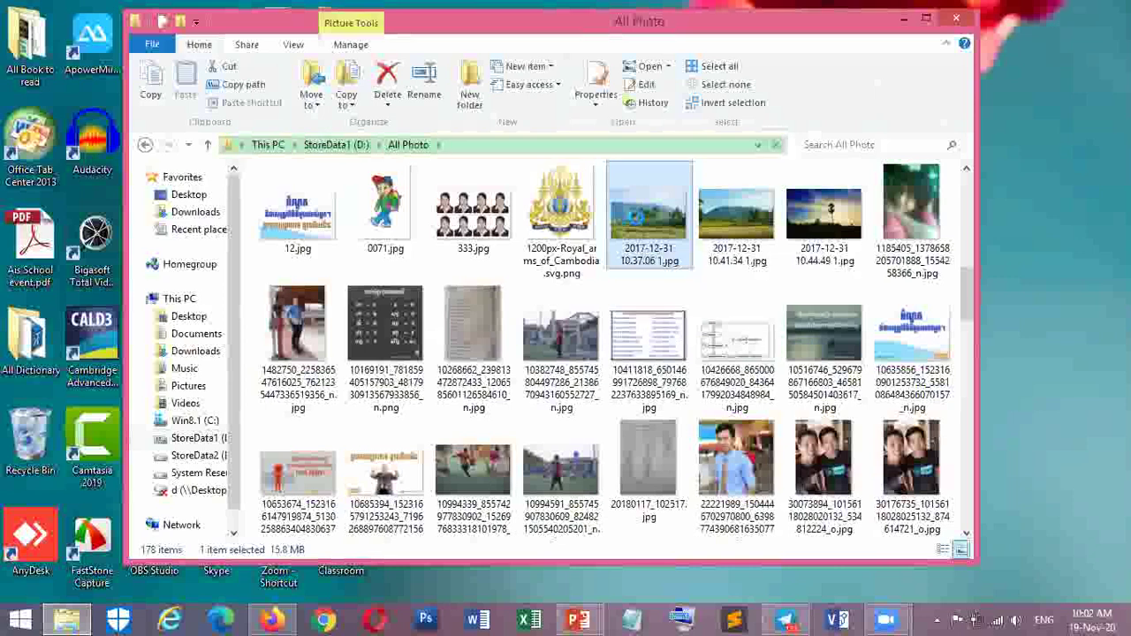
pyautogui.rightClick(633, 216)
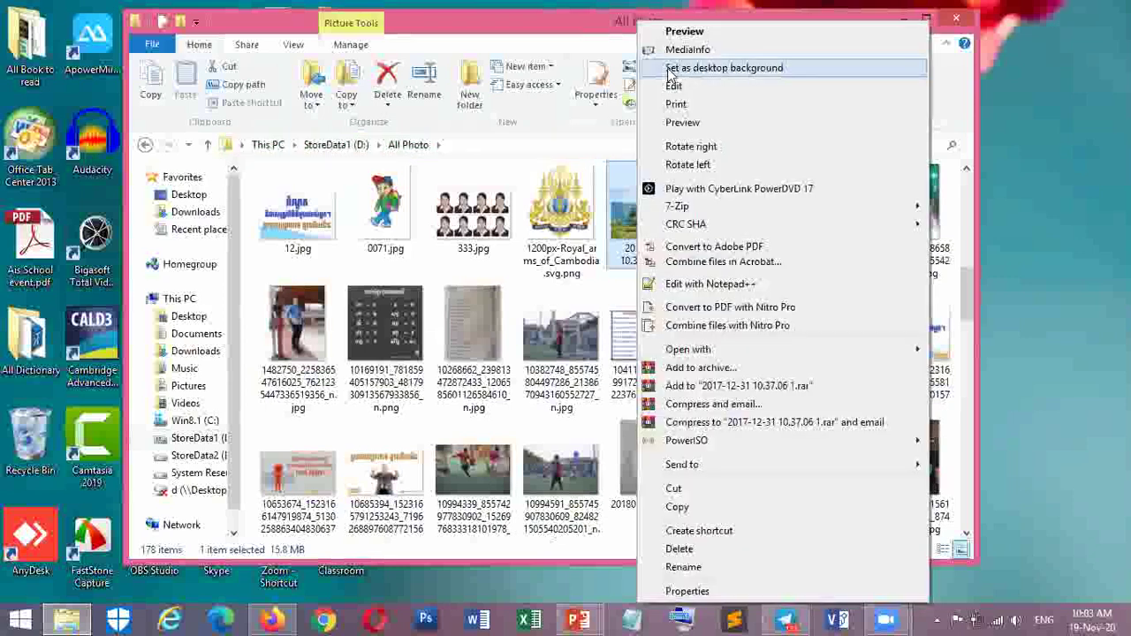
pyautogui.click(804, 68)
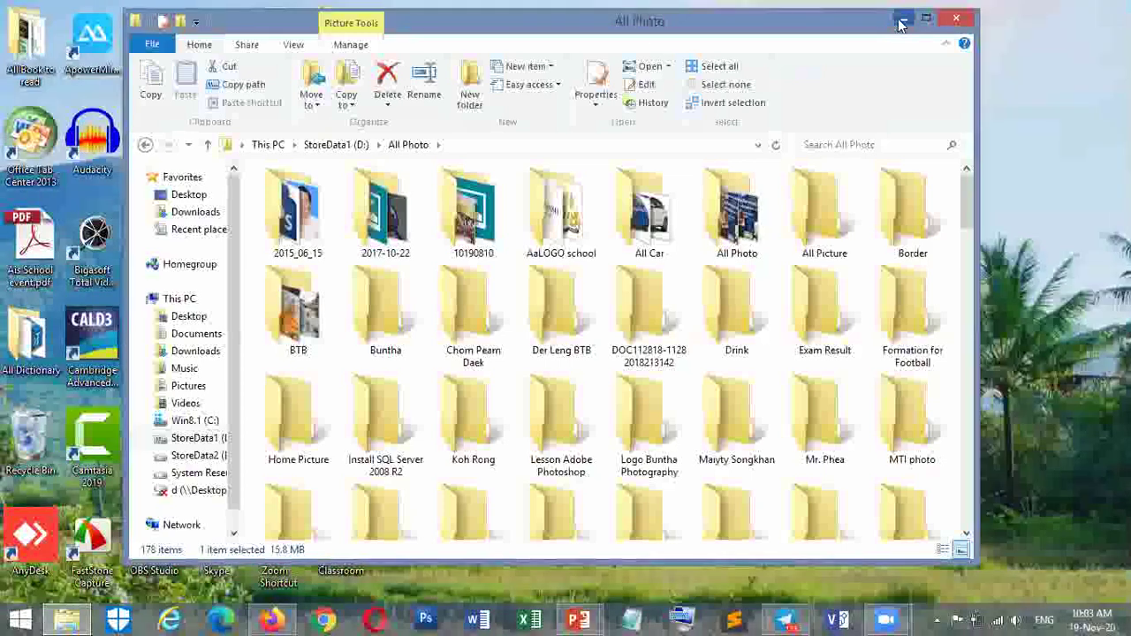
pyautogui.click(901, 19)
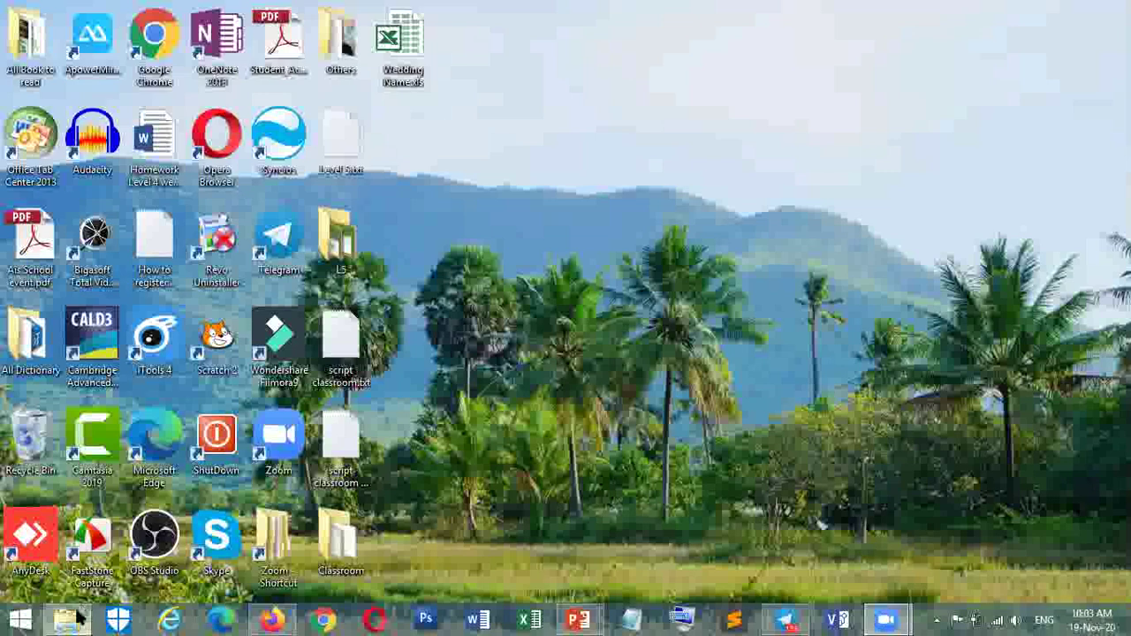
# Restore the All Photo folder window, set 2017-12-31 10.44.49 1.jpg as the desktop background and minimize the window again.
pyautogui.click(78, 622)
pyautogui.scroll(-10, 731, 372)
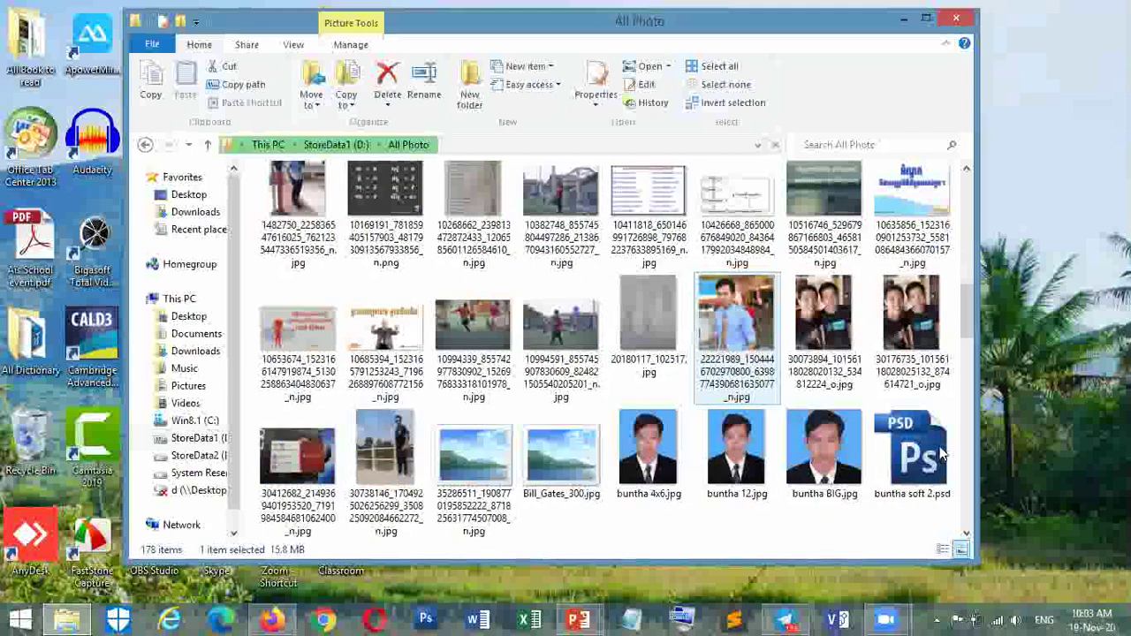
pyautogui.scroll(3, 829, 320)
pyautogui.keyDown('ctrl'); pyautogui.click(748, 327); pyautogui.keyUp('ctrl')
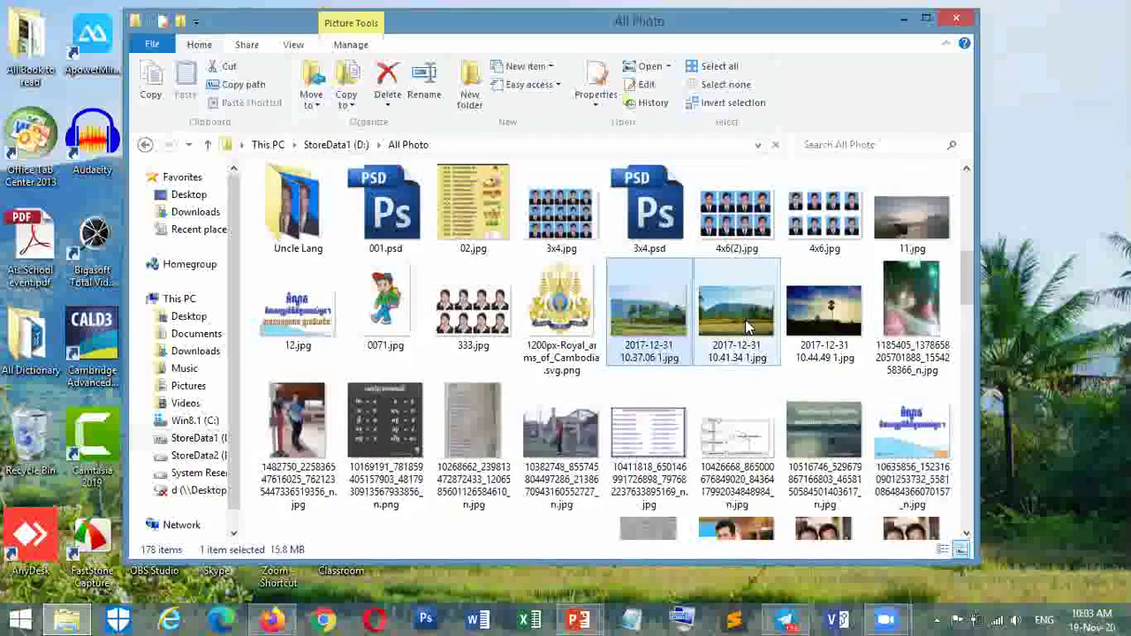
pyautogui.rightClick(818, 309)
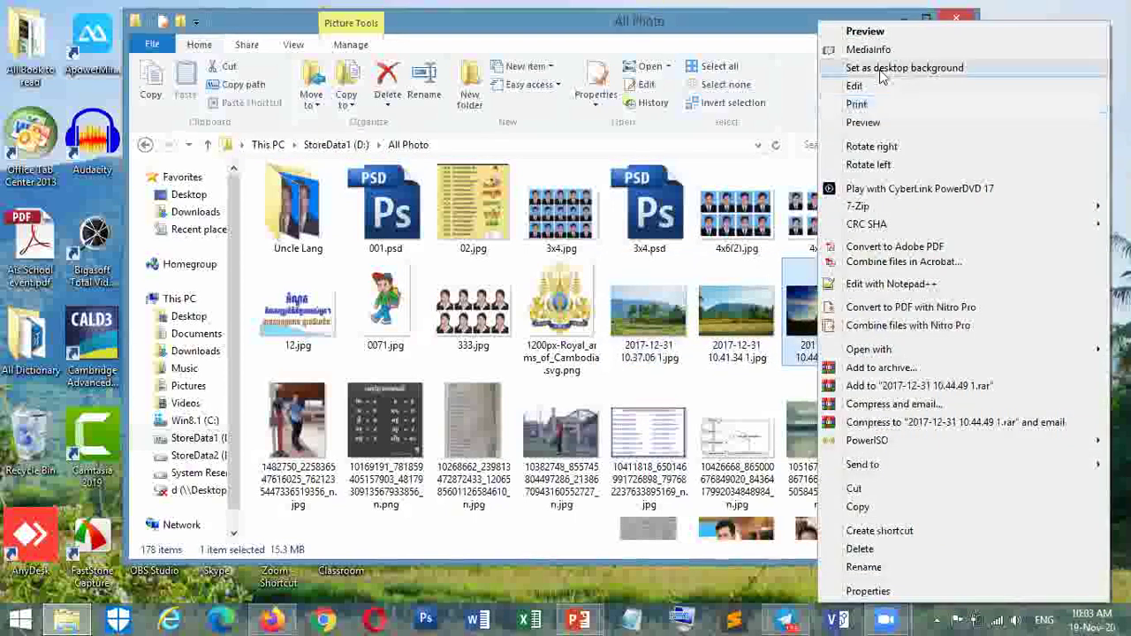
pyautogui.click(907, 25)
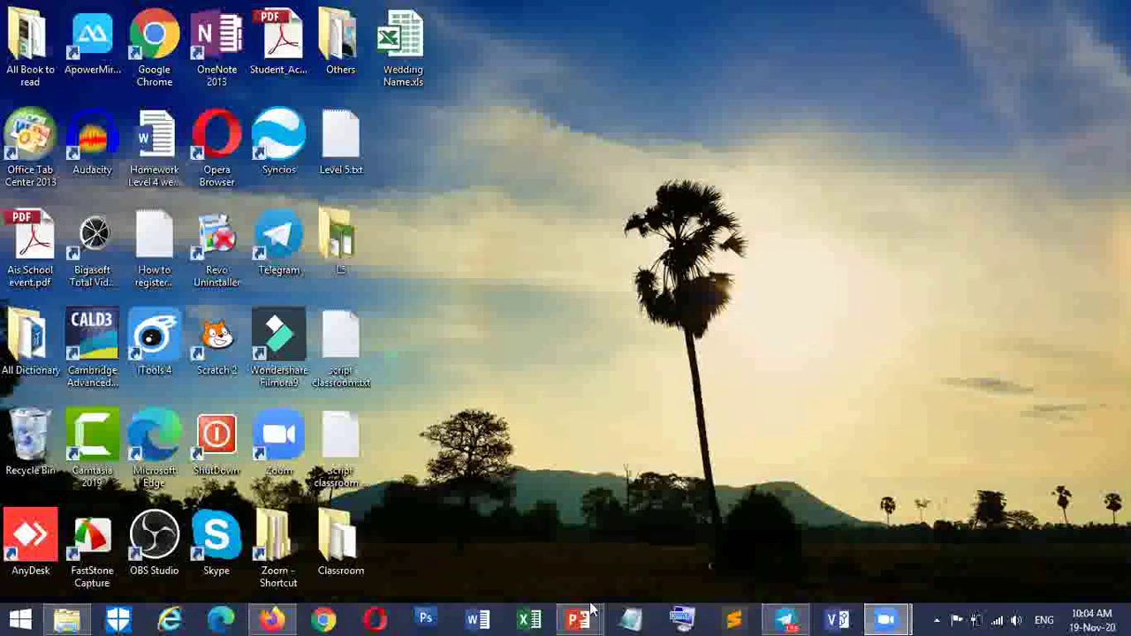
# Switch to PowerPoint with the Level 4 - M1 T3 - Control Panel.pptx presentation.
pyautogui.moveTo(580, 619)
pyautogui.click(669, 546)
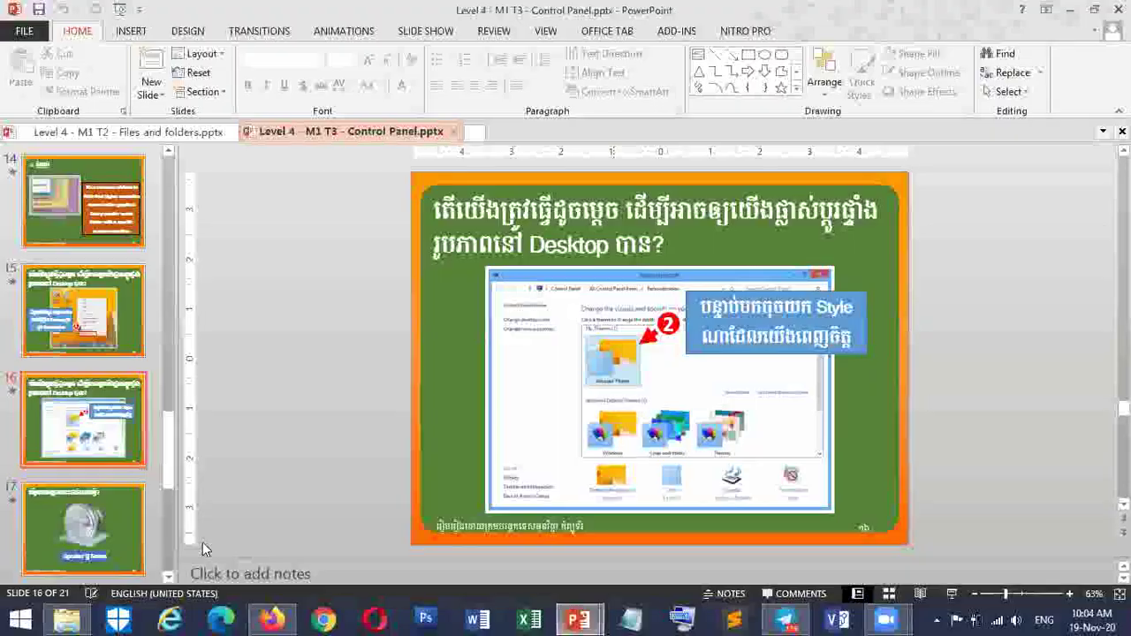